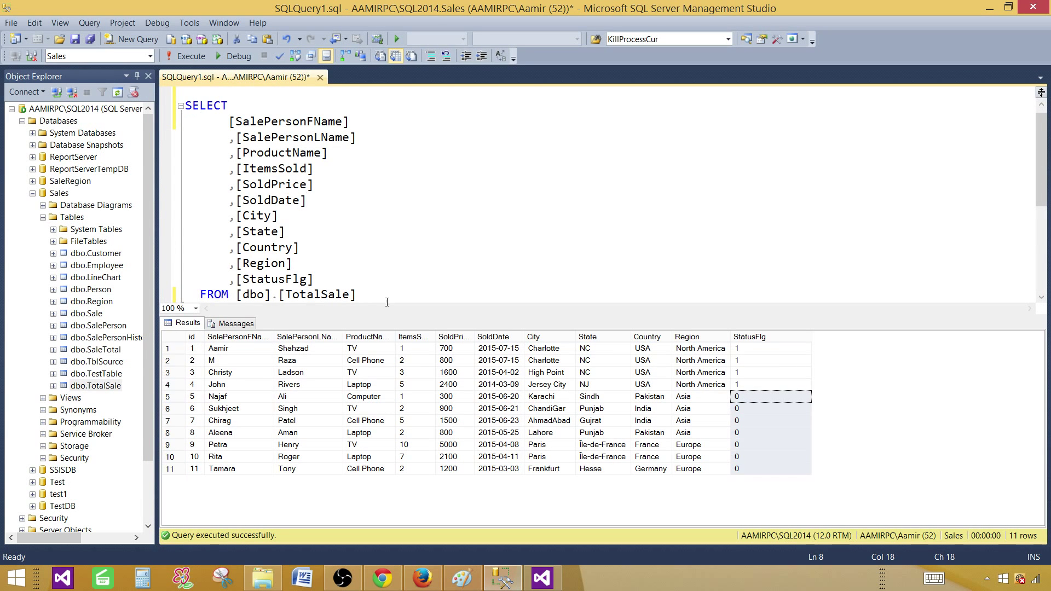
Rerun the TotalSale query and compare StatusFlg: 1 for rows 1–4, 0 for rows 5–11.
scroll(318, 238, down, 1)
click(300, 247)
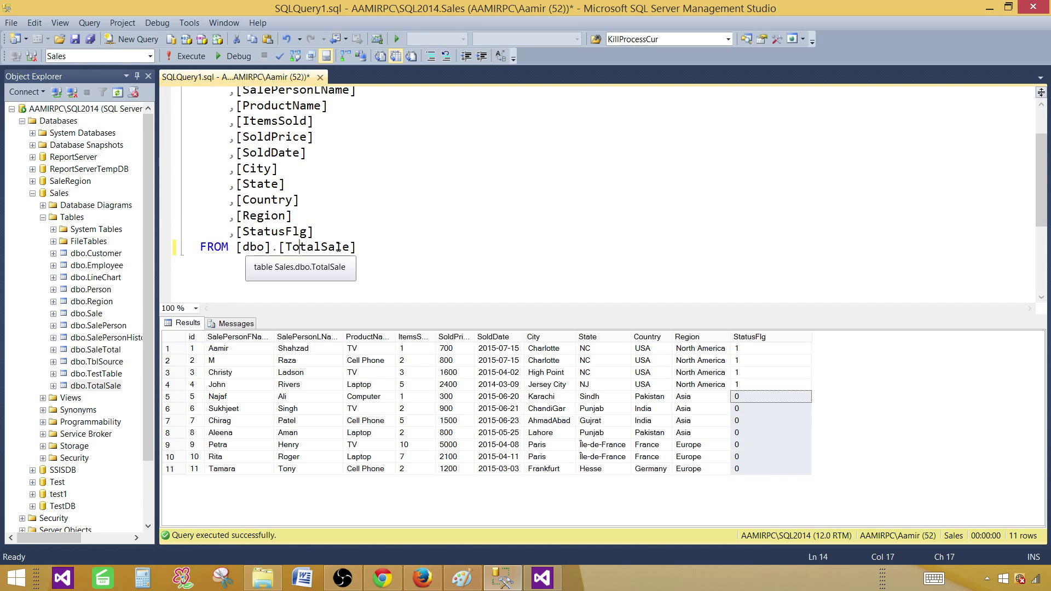
drag(746, 350, 767, 464)
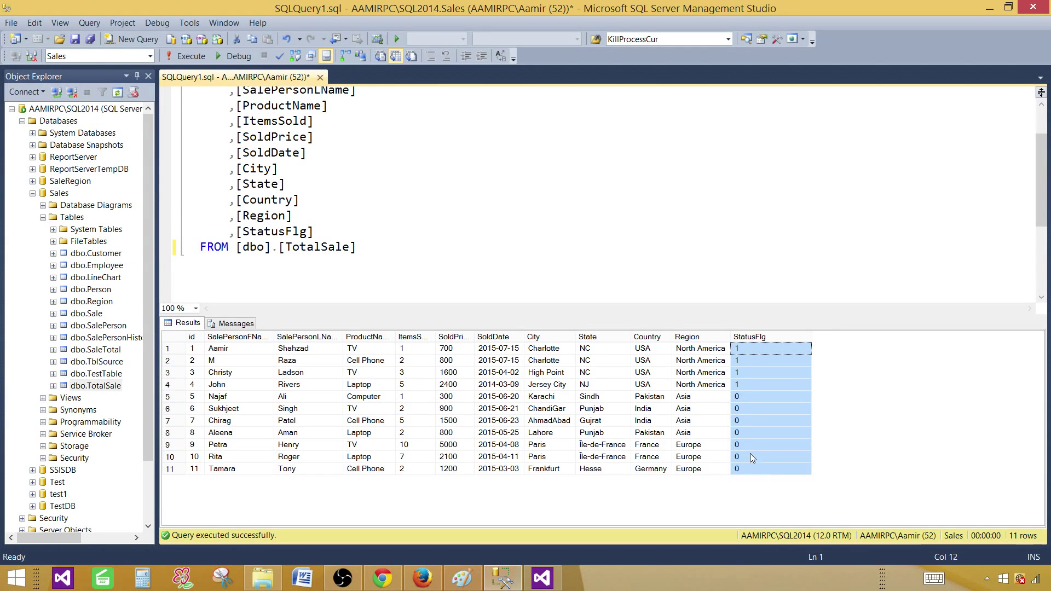
click(467, 247)
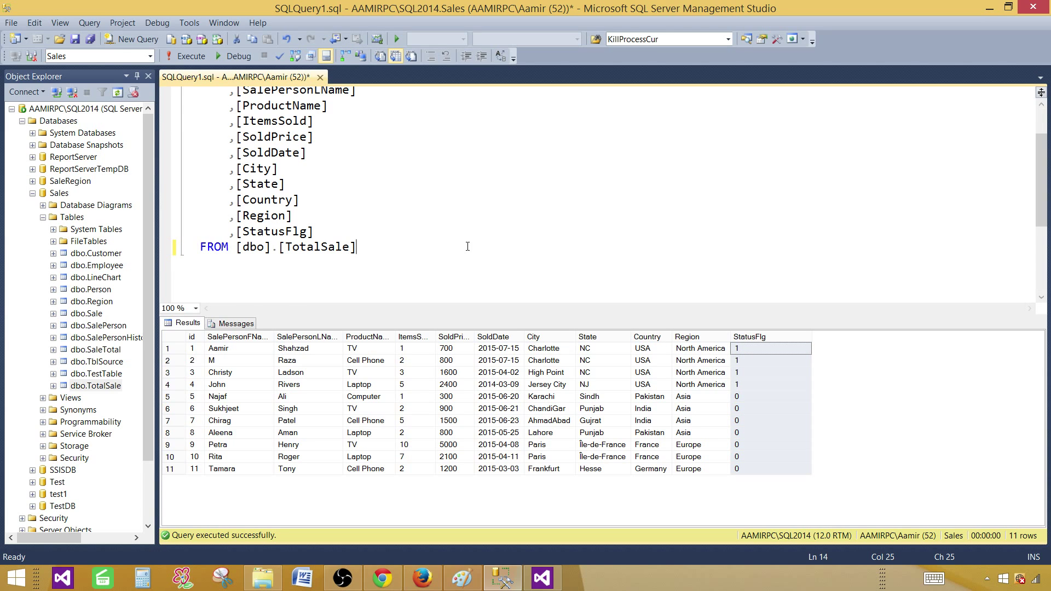
scroll(383, 219, up, 1)
click(180, 56)
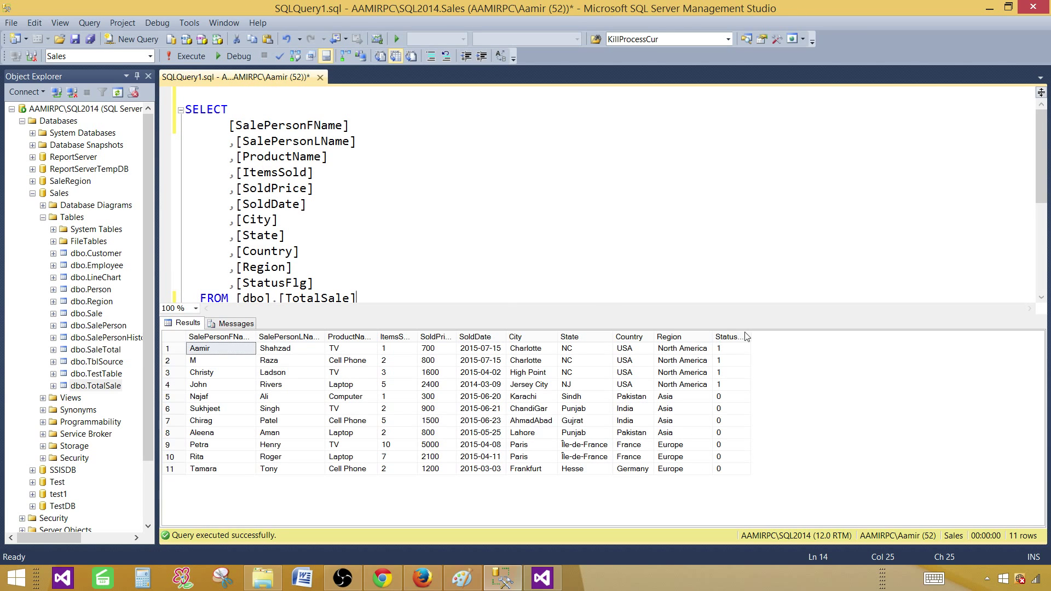
drag(732, 348, 736, 474)
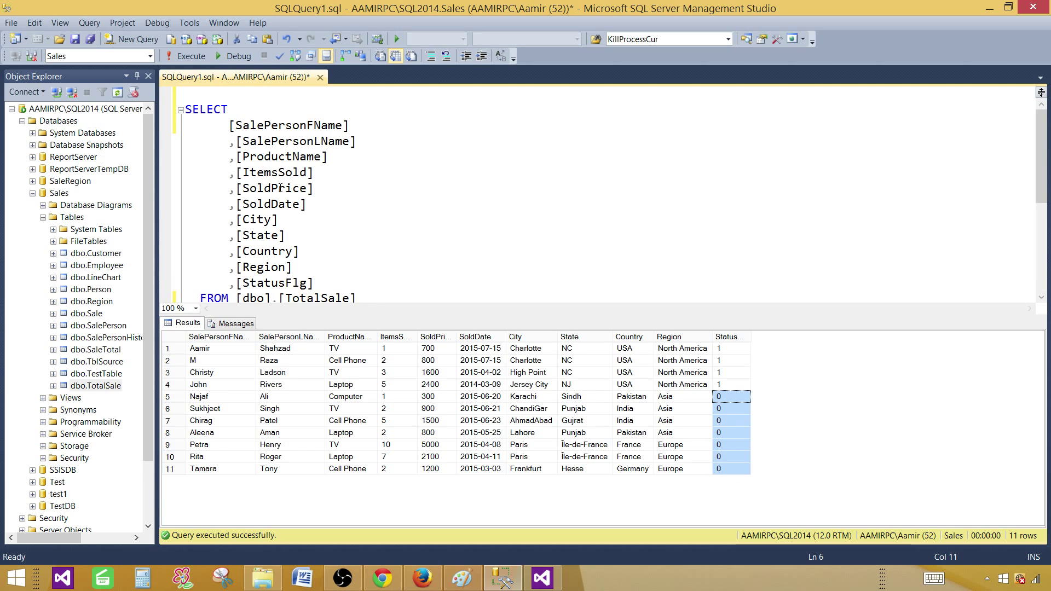
click(372, 194)
Copy the entire TotalSale SELECT query from the editor.
key(ctrl+a)
right_click(277, 159)
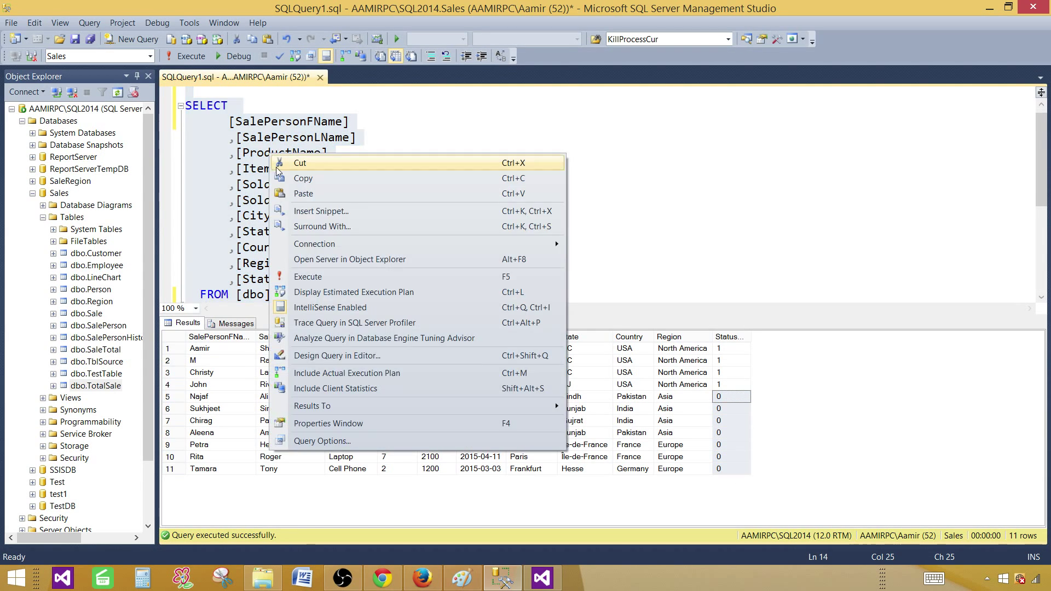
click(307, 179)
Switch to the SSRS_Training project in Visual Studio and select its Reports folder.
click(542, 577)
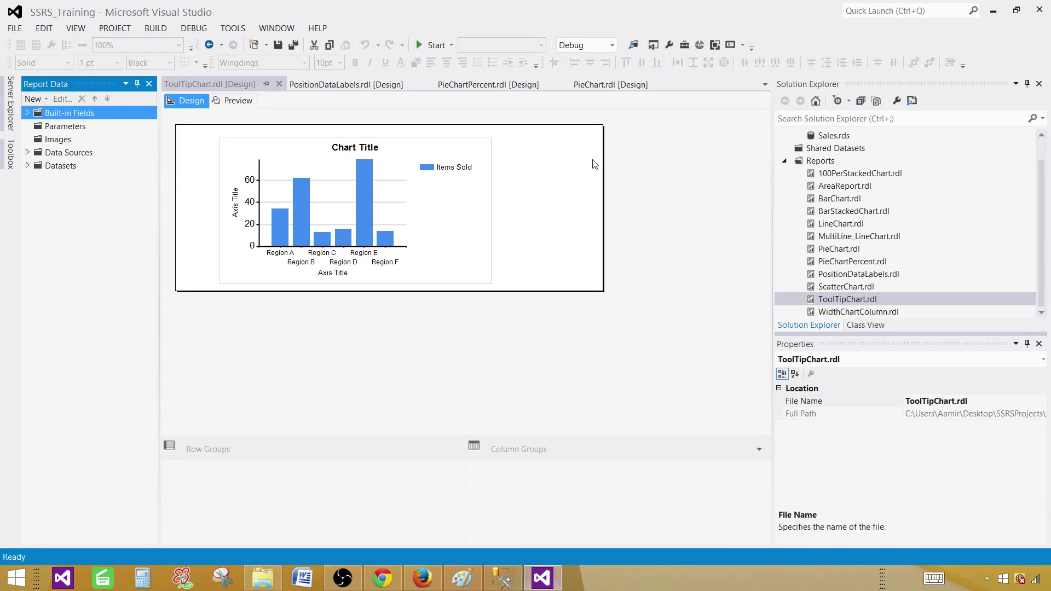
click(1045, 151)
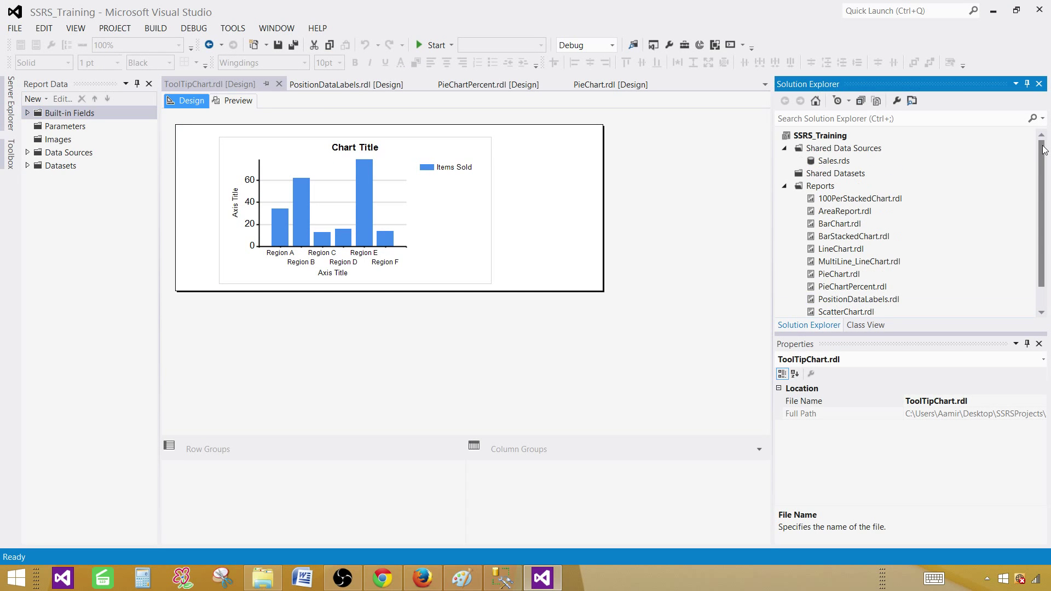
click(820, 186)
Add a blank Report item named CheckBoxReport.rdl to the Reports folder.
right_click(818, 186)
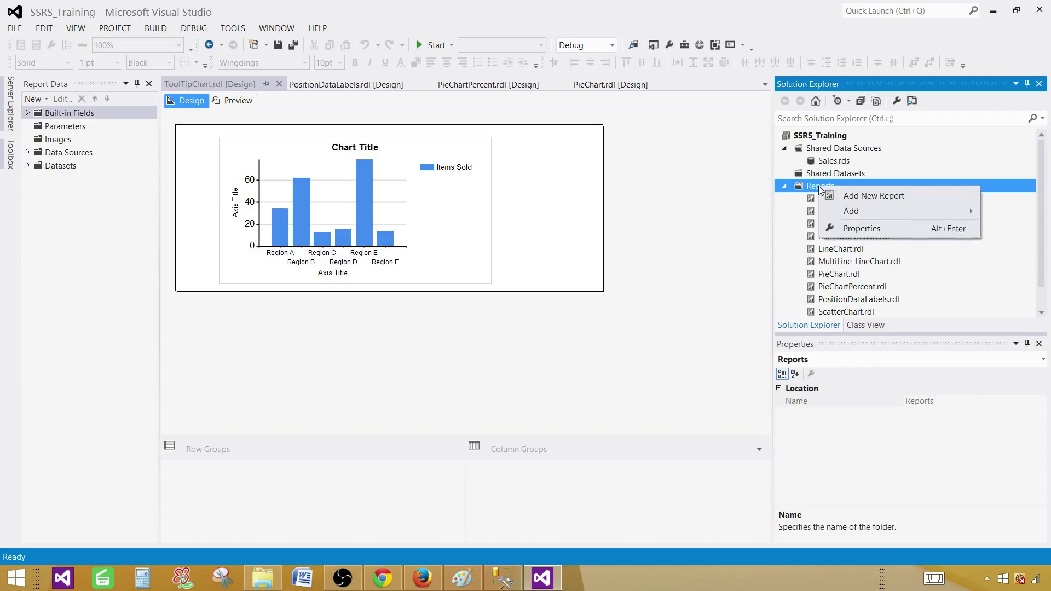
mouse_move(875, 211)
click(746, 211)
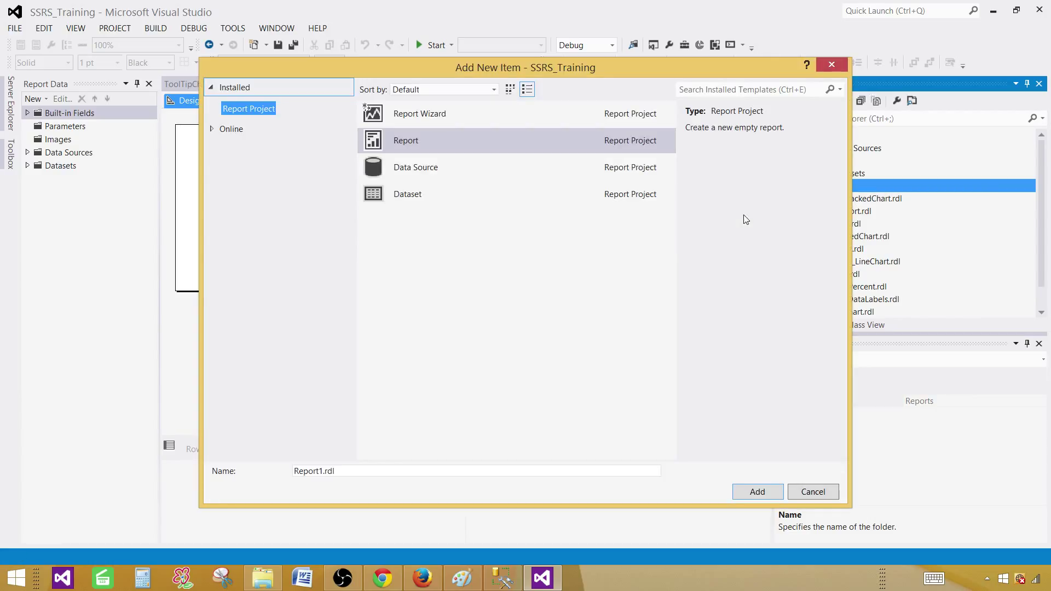
click(424, 143)
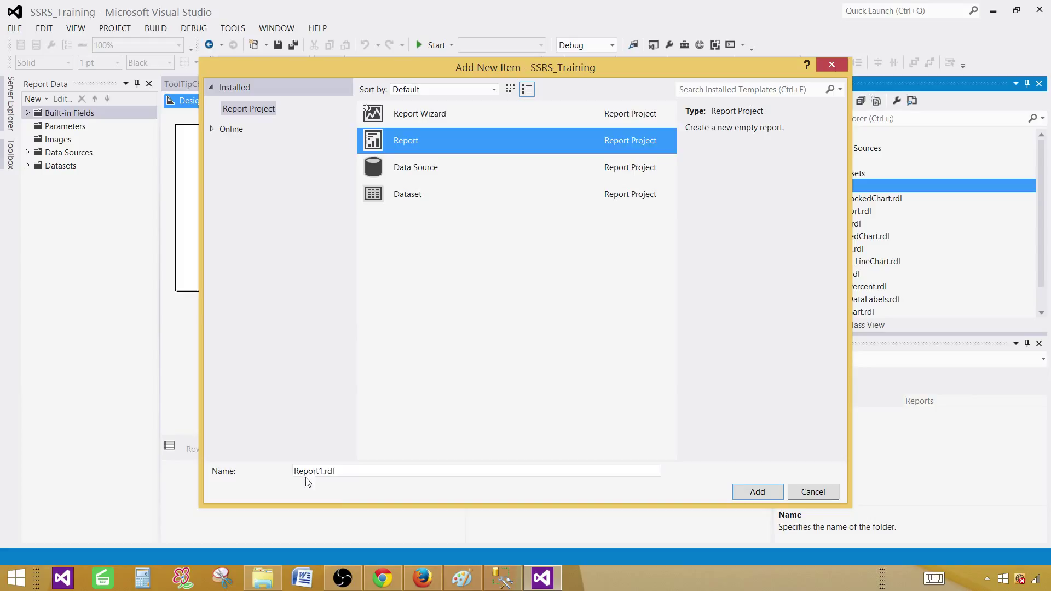
click(319, 471)
drag(322, 471, 293, 471)
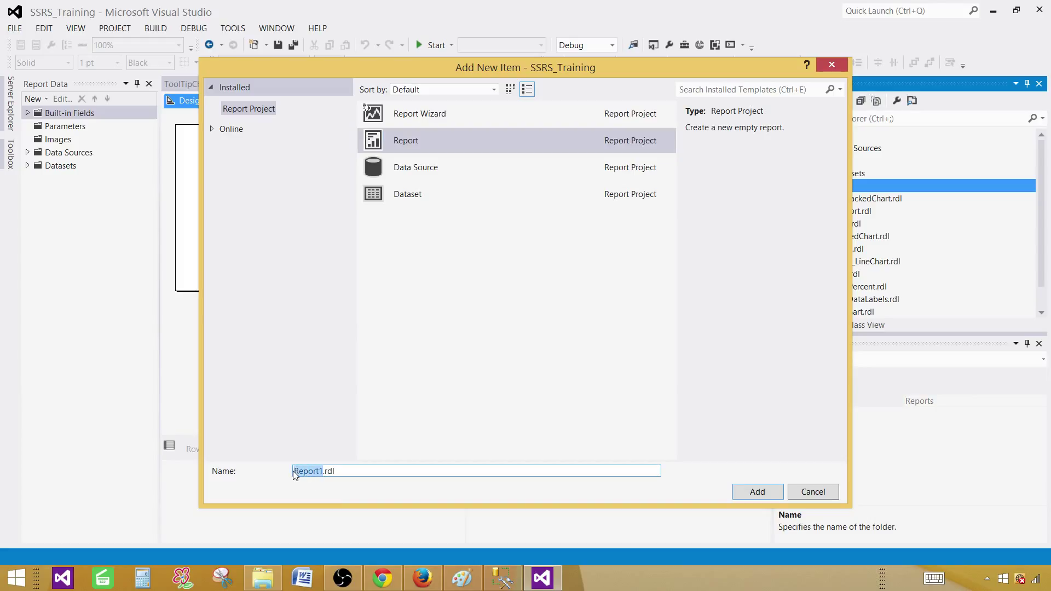
text(CheckBoxRepor)
click(743, 494)
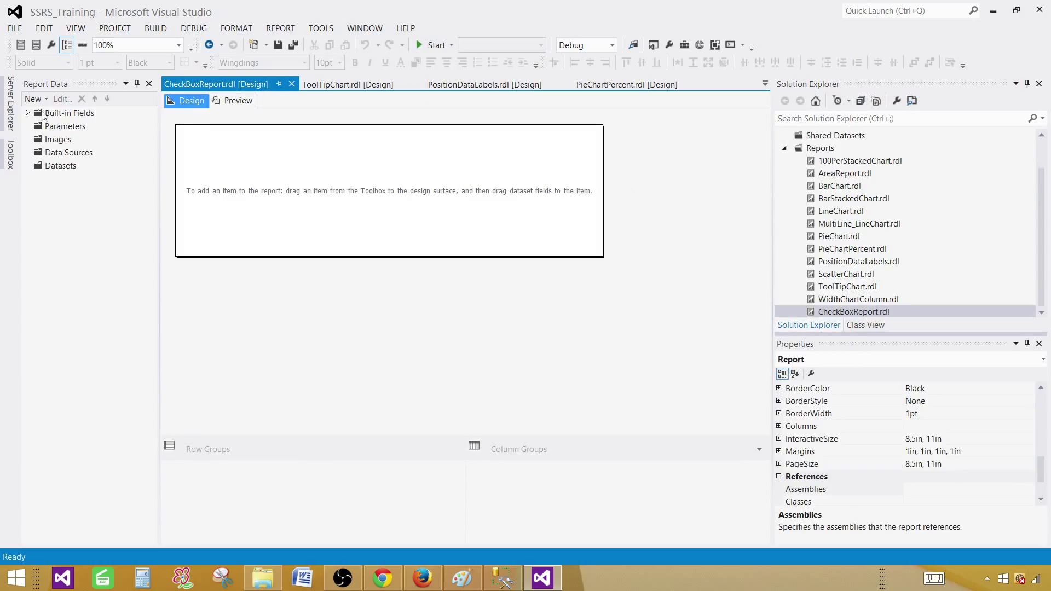
Add report data source DS_Sales as a shared data source reference to Sales.
click(61, 154)
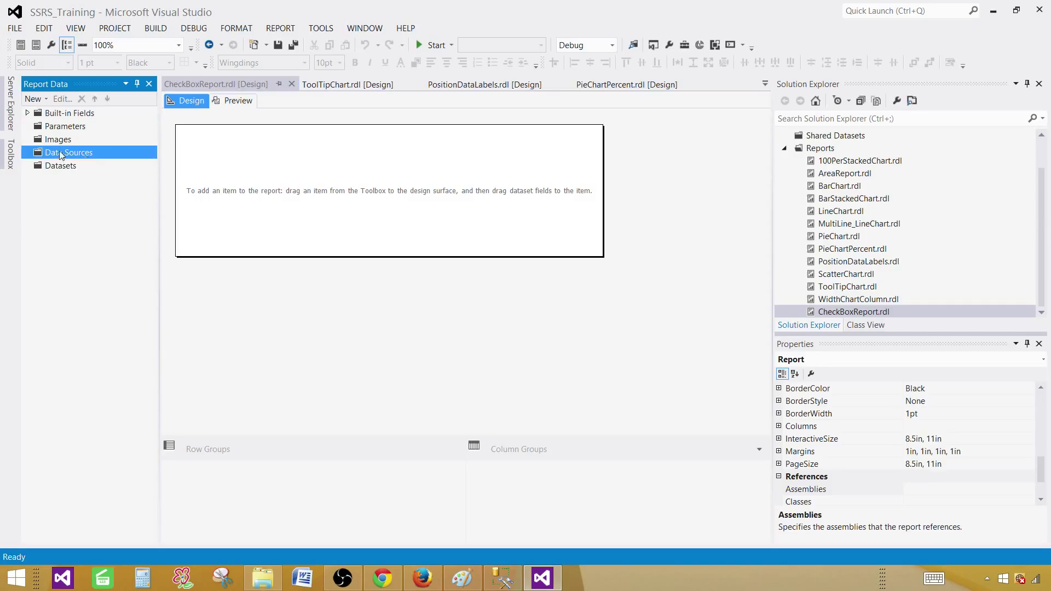
right_click(78, 154)
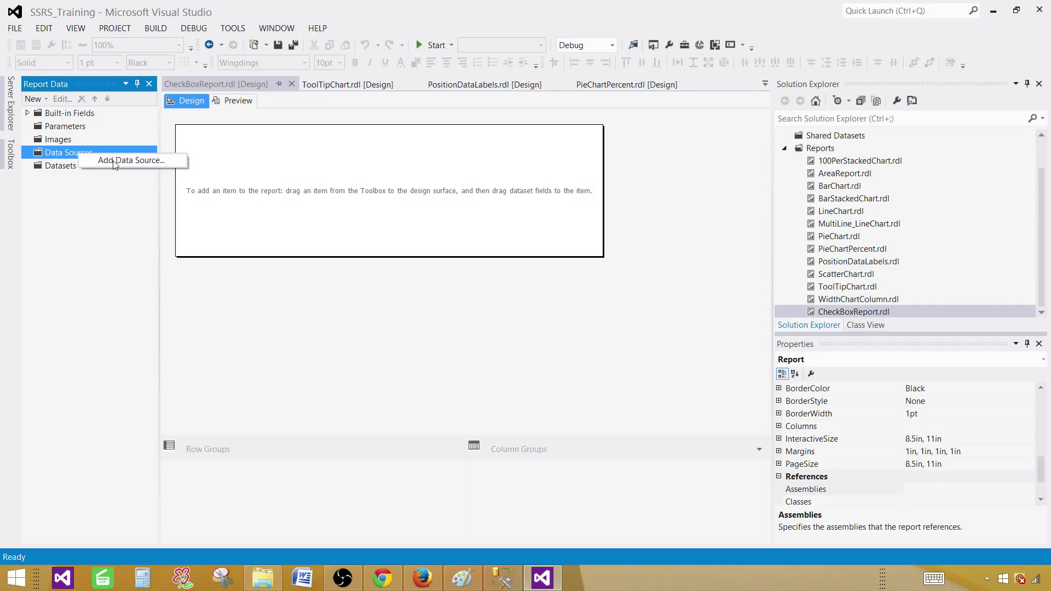
click(115, 161)
drag(464, 124, 371, 125)
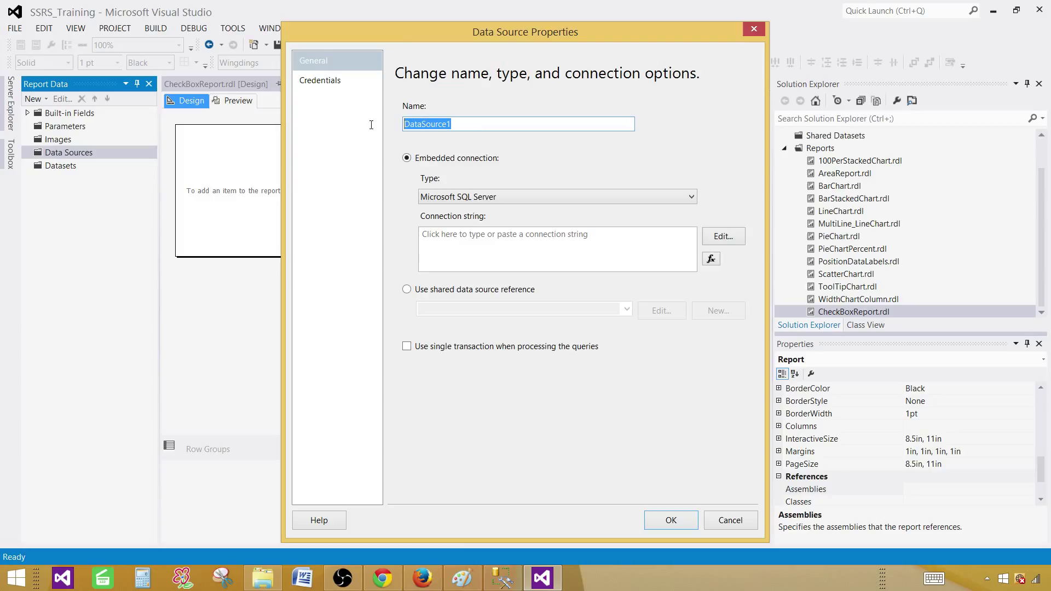
text(DS_Sales)
click(444, 290)
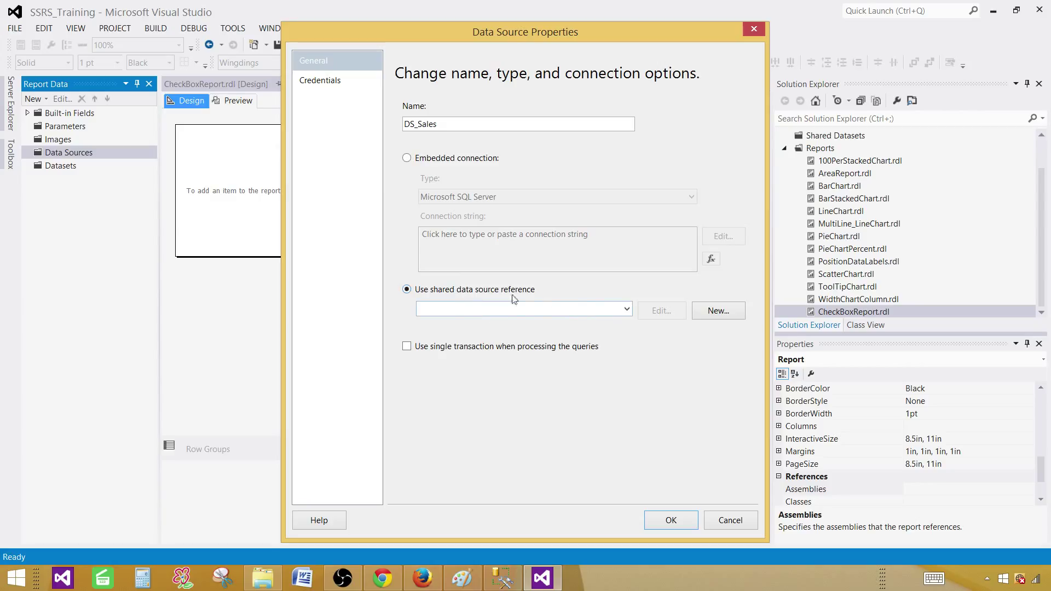
click(626, 309)
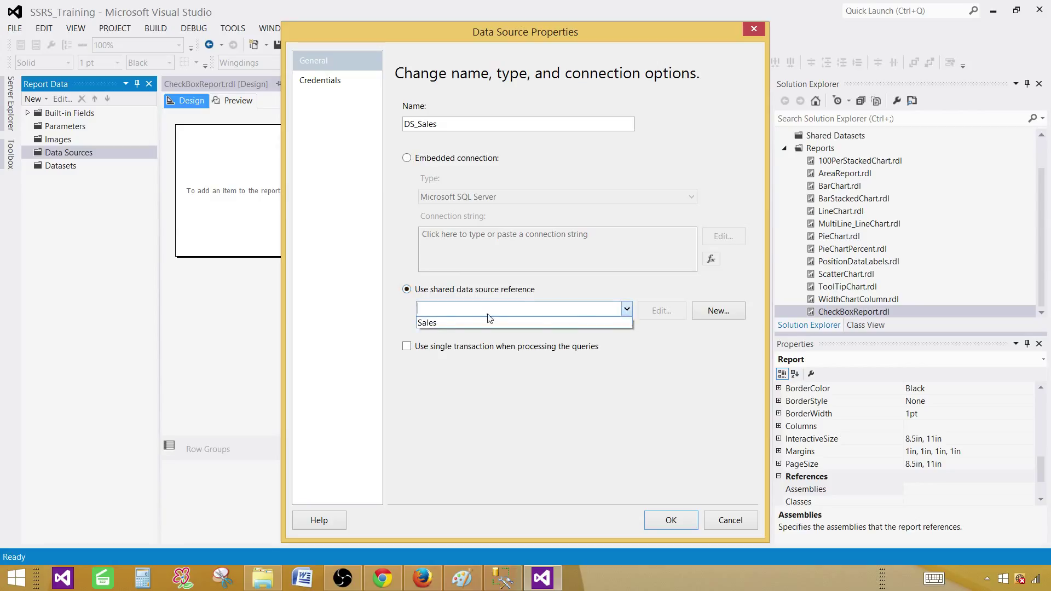
click(444, 320)
click(458, 308)
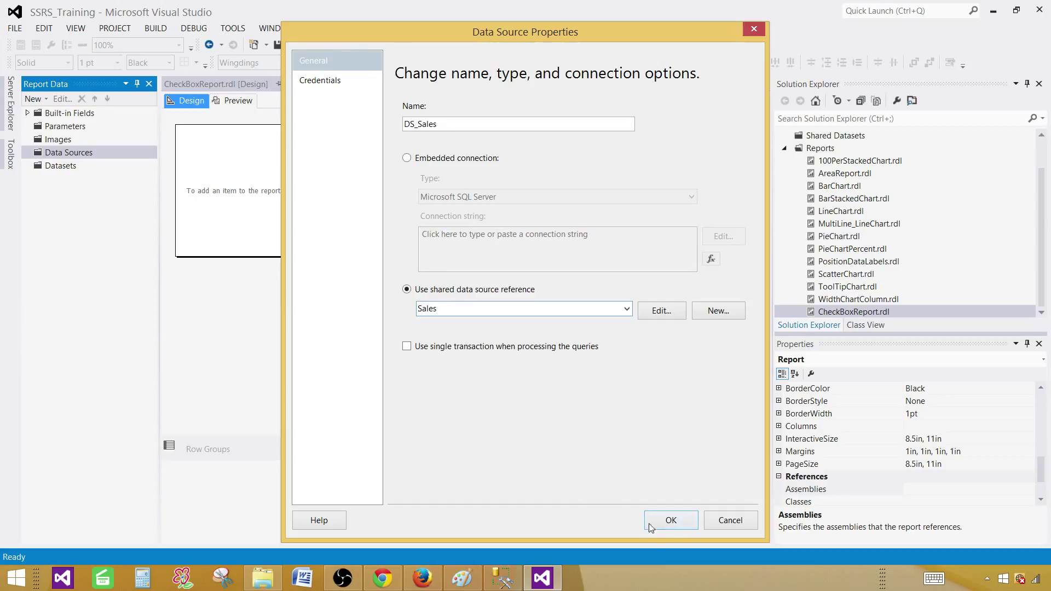
click(670, 521)
Start a new report dataset named DSET_Sales.
click(62, 178)
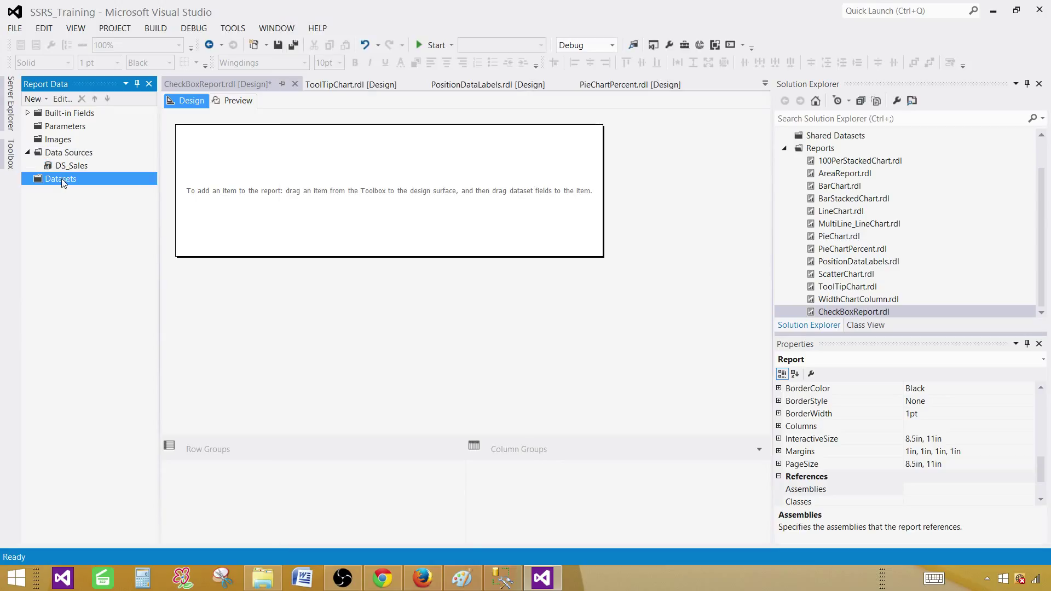
right_click(66, 178)
click(97, 191)
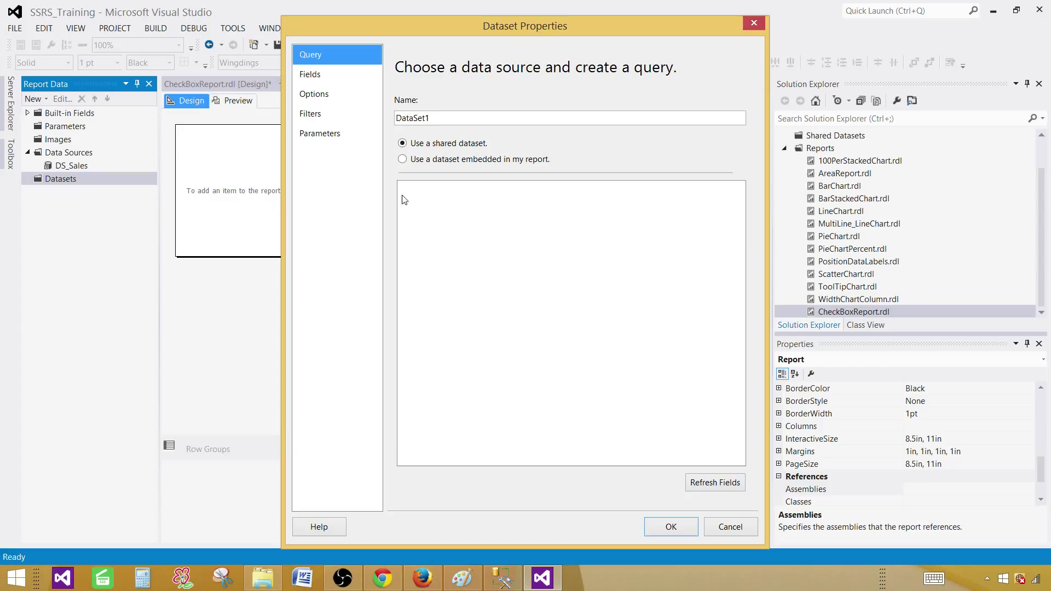
key(Tab)
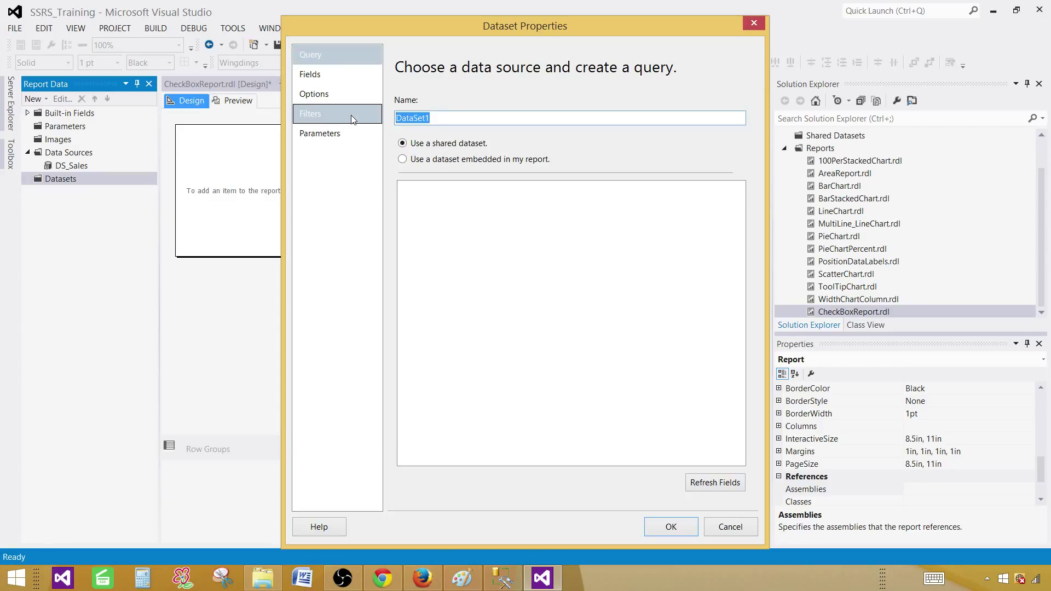
text(DSET_Sales)
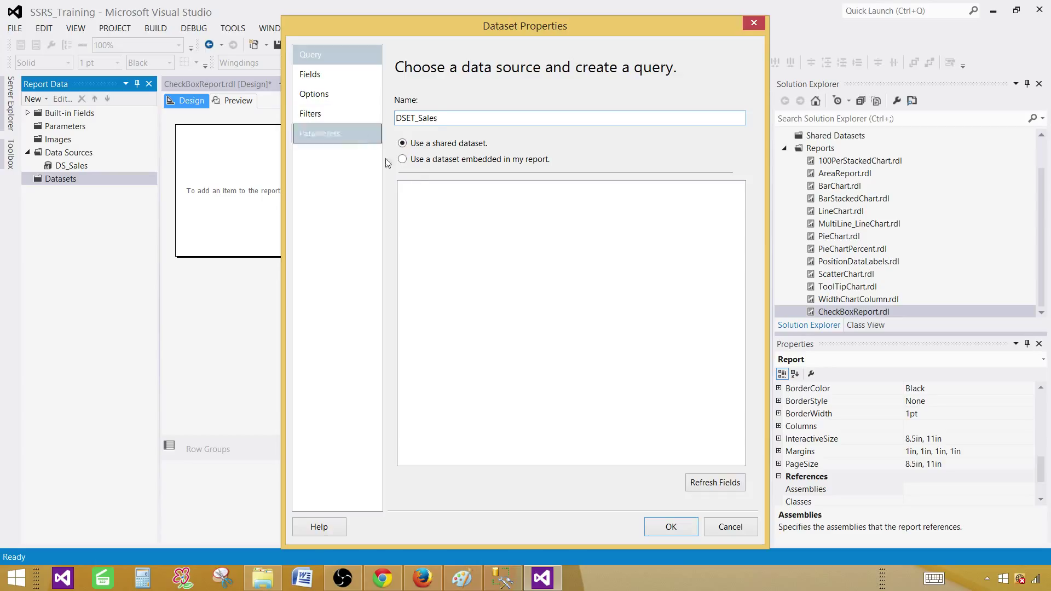
Make DSET_Sales embedded on DS_Sales, with the pasted TotalSale SELECT as its query.
click(421, 160)
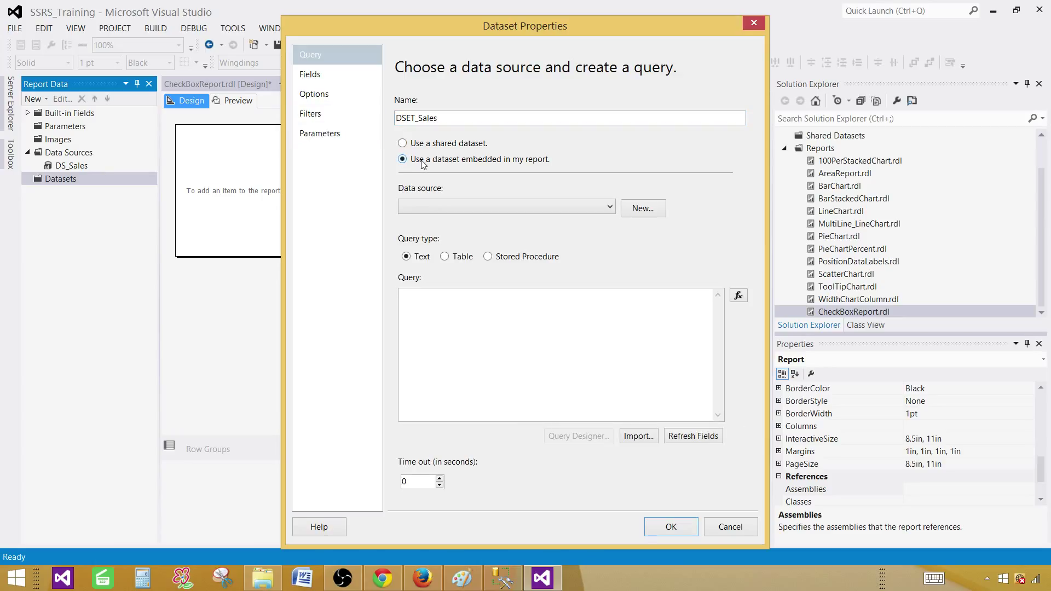
click(427, 205)
click(424, 218)
click(525, 323)
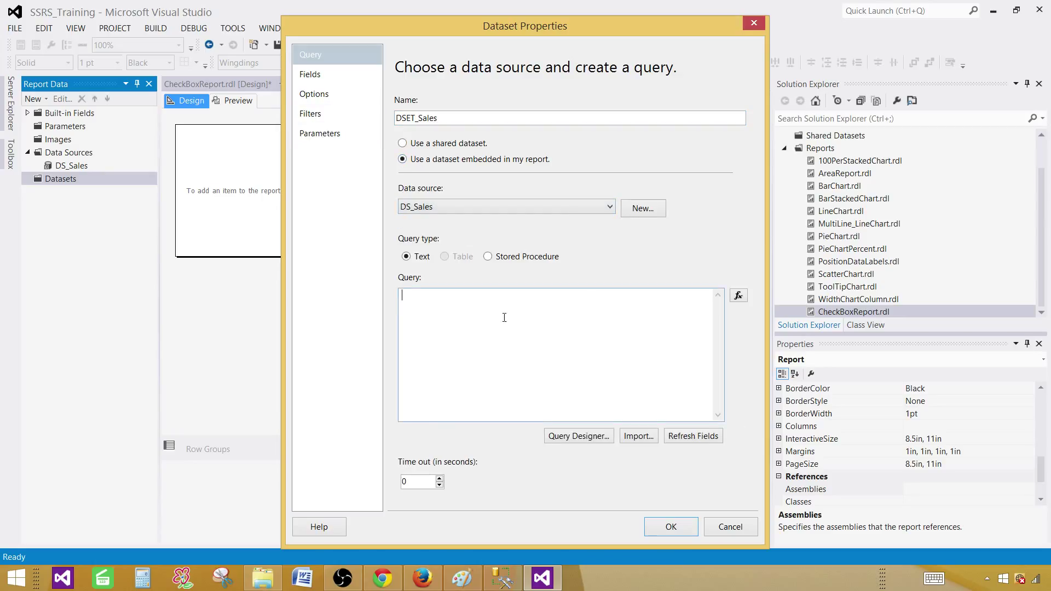
right_click(506, 315)
click(439, 368)
click(650, 527)
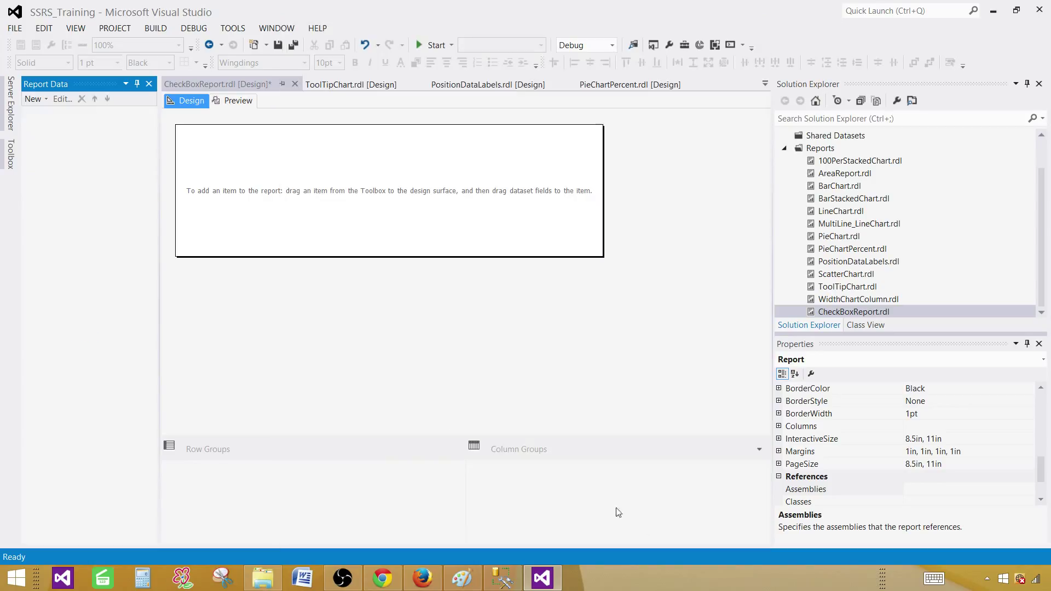
click(399, 211)
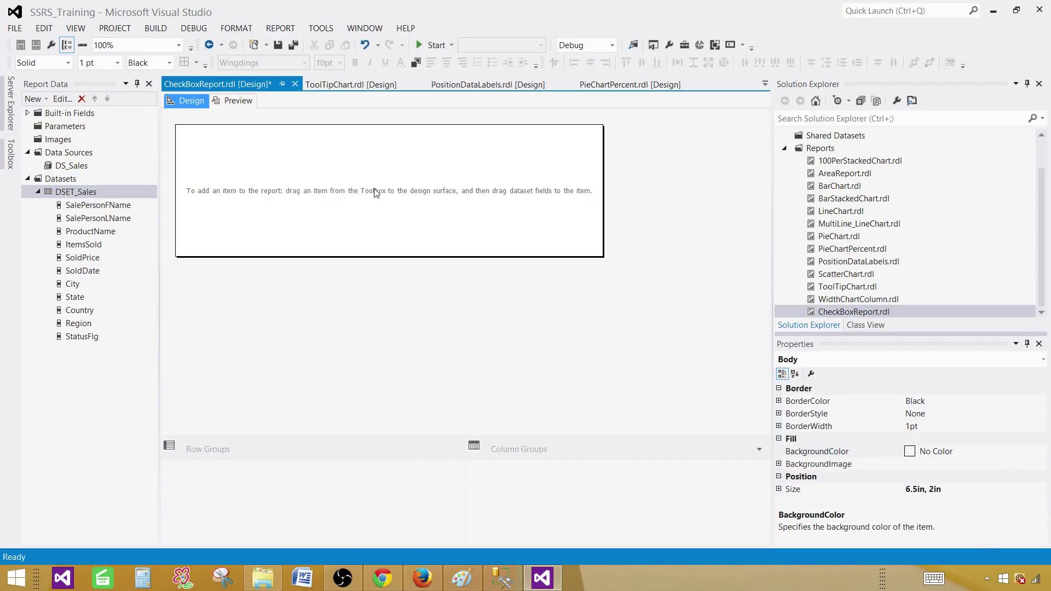
Insert a table into the report body and move it into position.
right_click(336, 157)
mouse_move(366, 203)
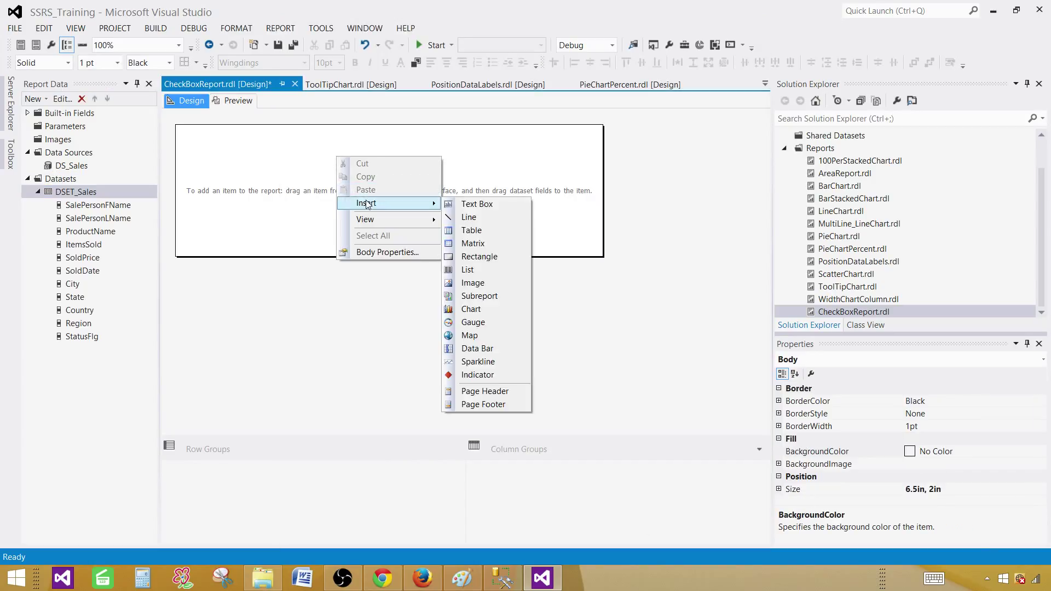
click(471, 230)
drag(331, 152, 210, 184)
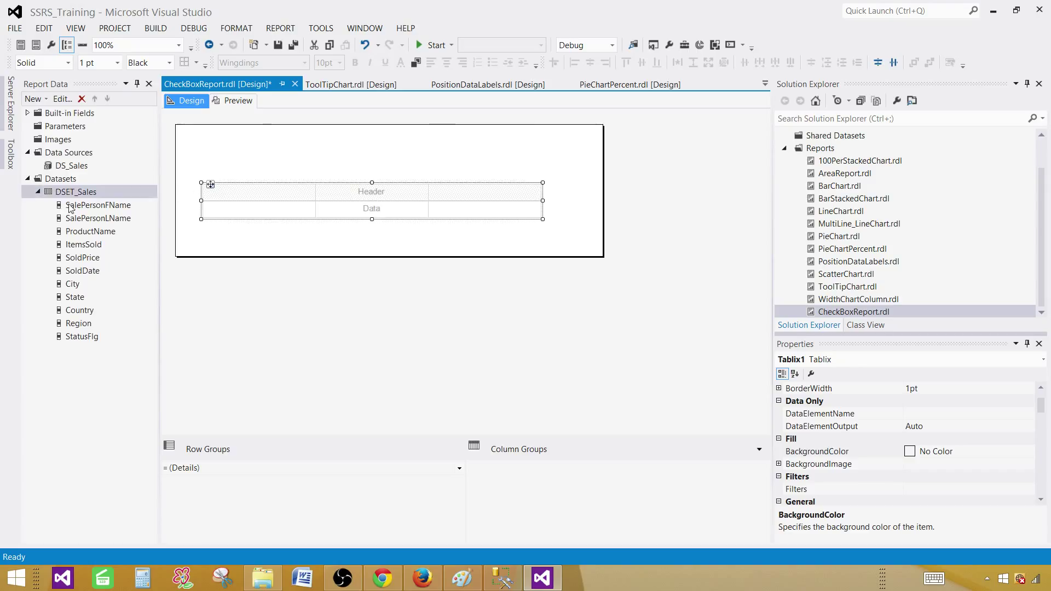
Fill the table's data cells with SalePersonFName, SalePersonLName and StatusFlg.
drag(85, 207, 207, 209)
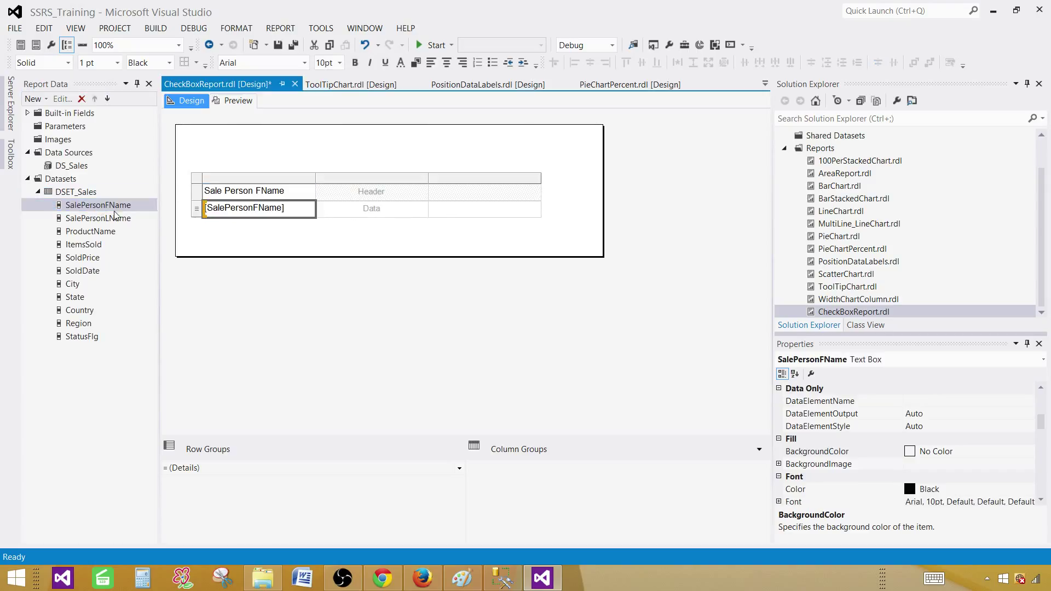
drag(112, 218, 317, 201)
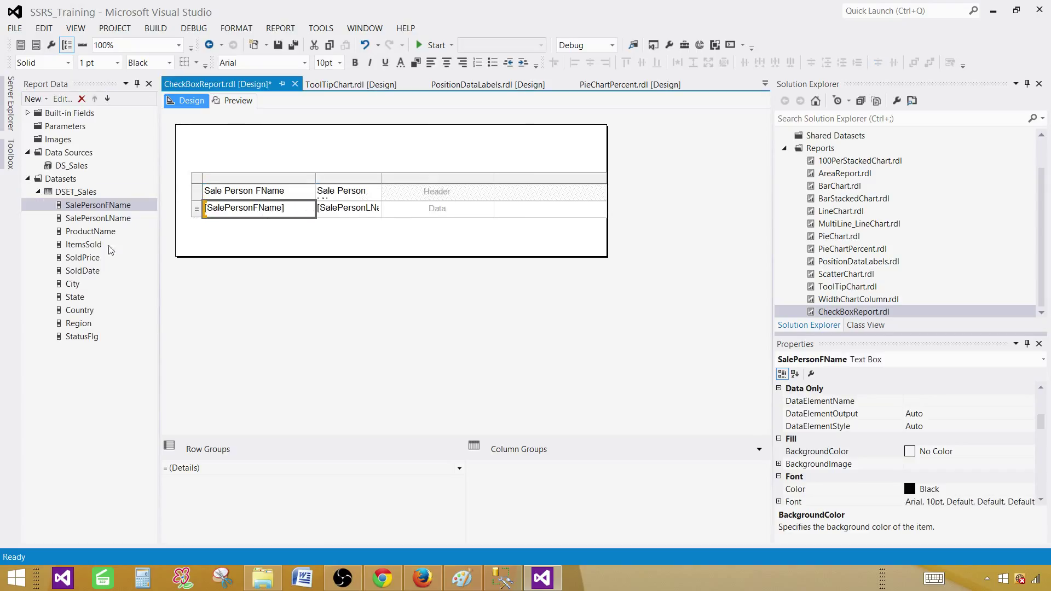
click(89, 338)
drag(81, 342, 422, 206)
Make the header row bold on an orange background and preview the report's True/False values.
click(241, 157)
click(209, 191)
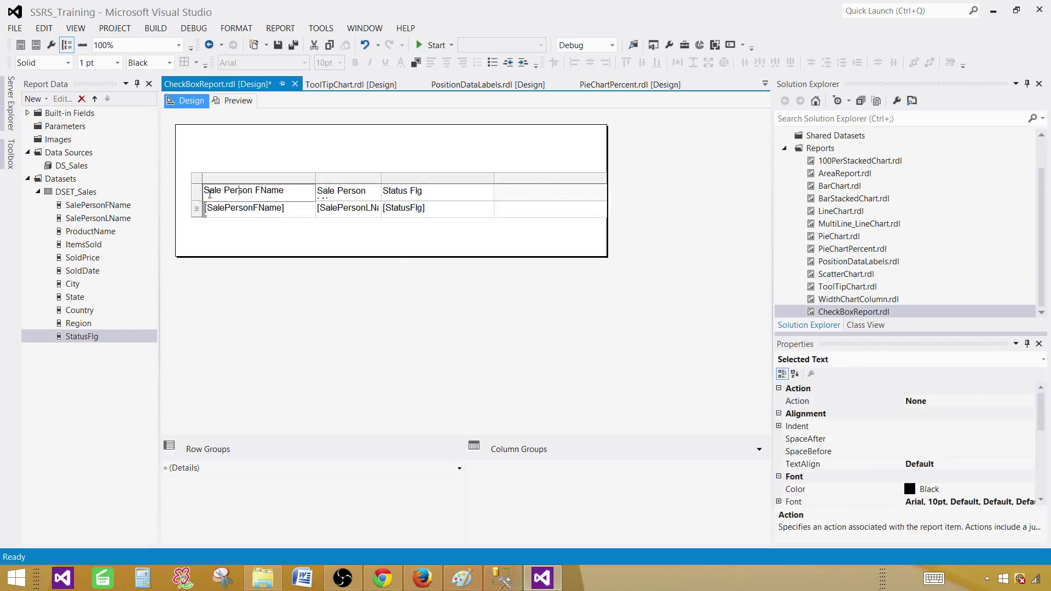
click(197, 193)
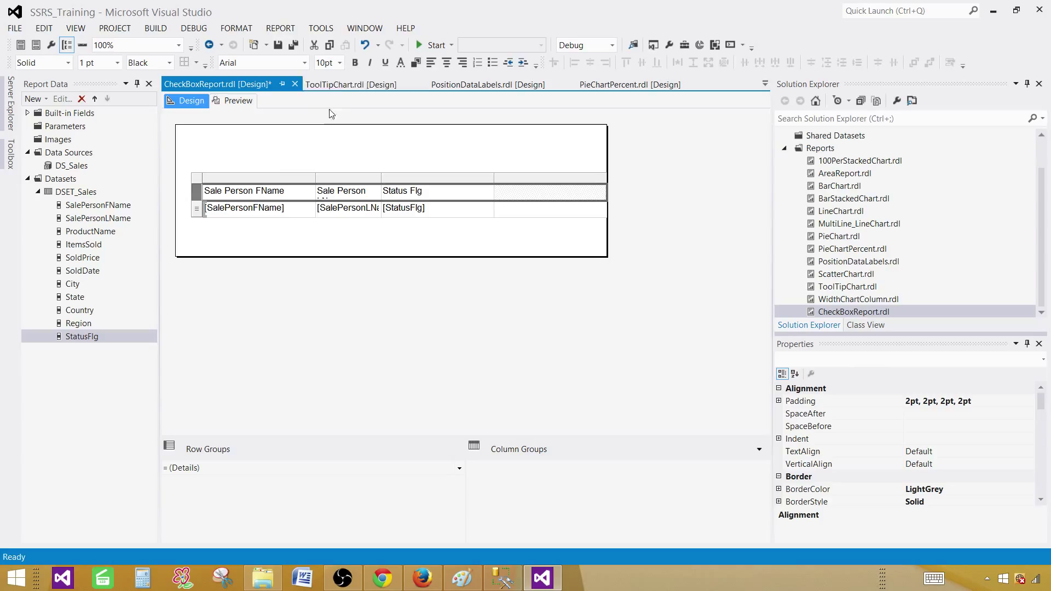
click(355, 62)
click(416, 63)
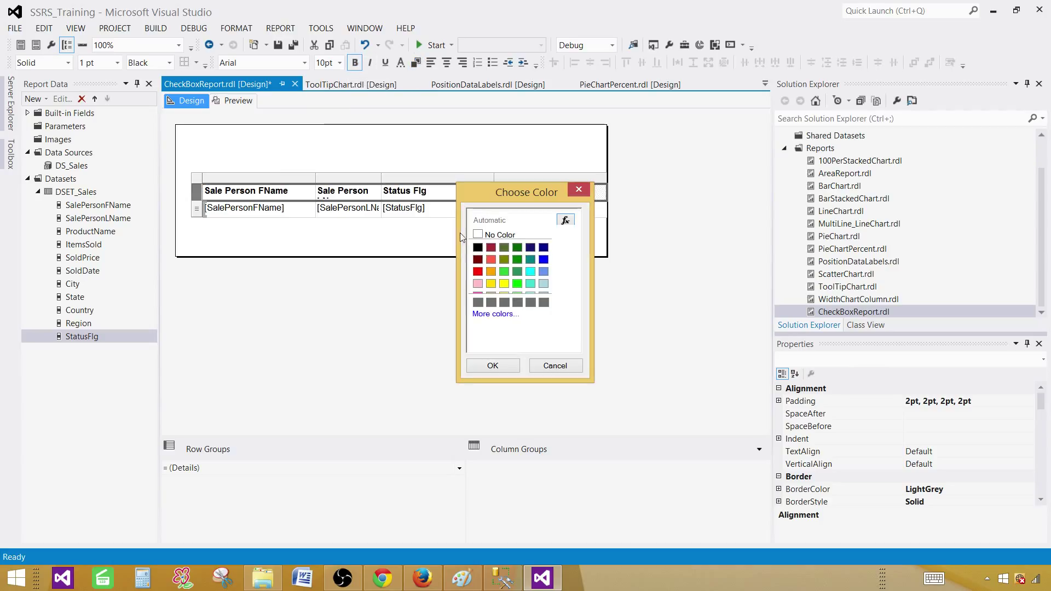
click(491, 271)
click(494, 366)
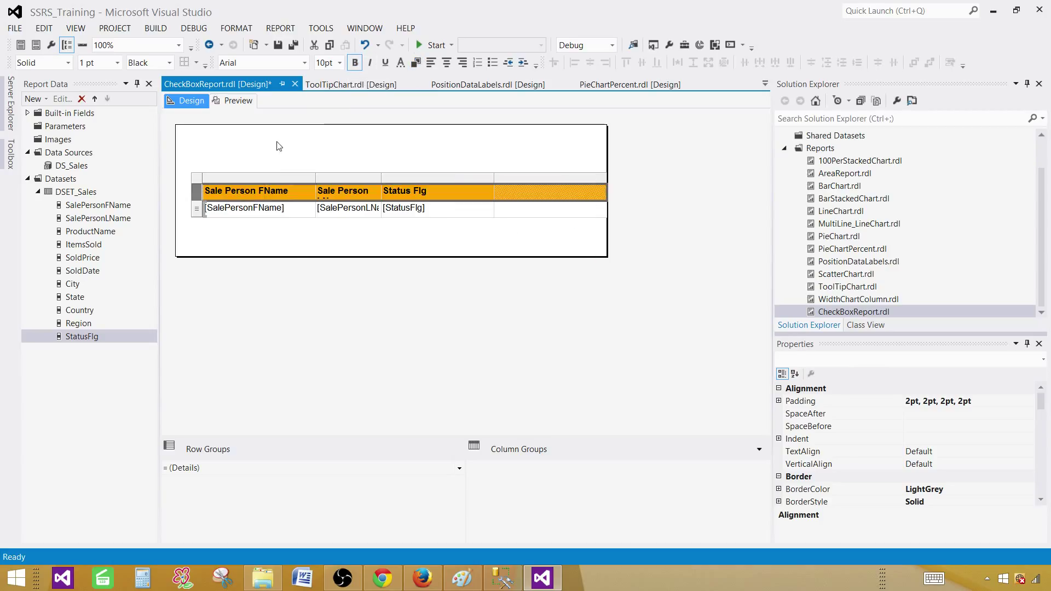
click(239, 101)
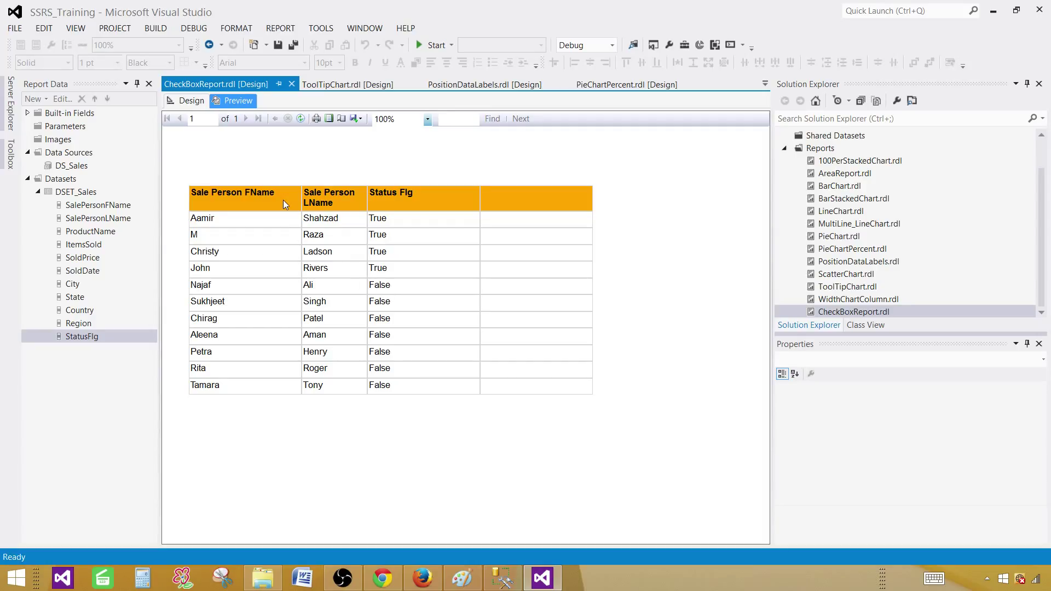
Back in Design, widen the report body and narrow the Status Flg column.
click(187, 101)
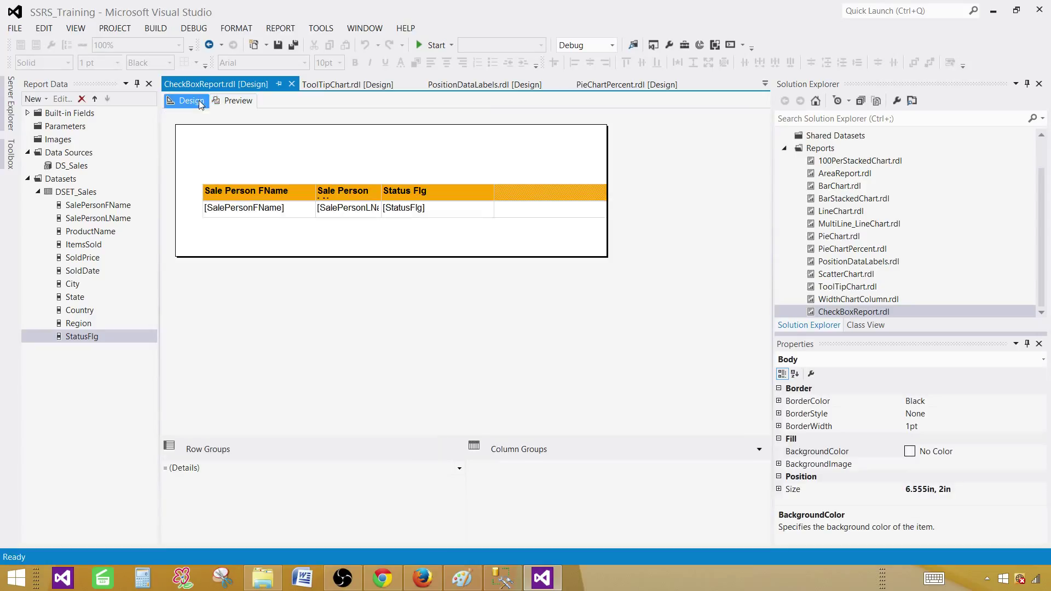
click(531, 211)
drag(608, 229, 673, 228)
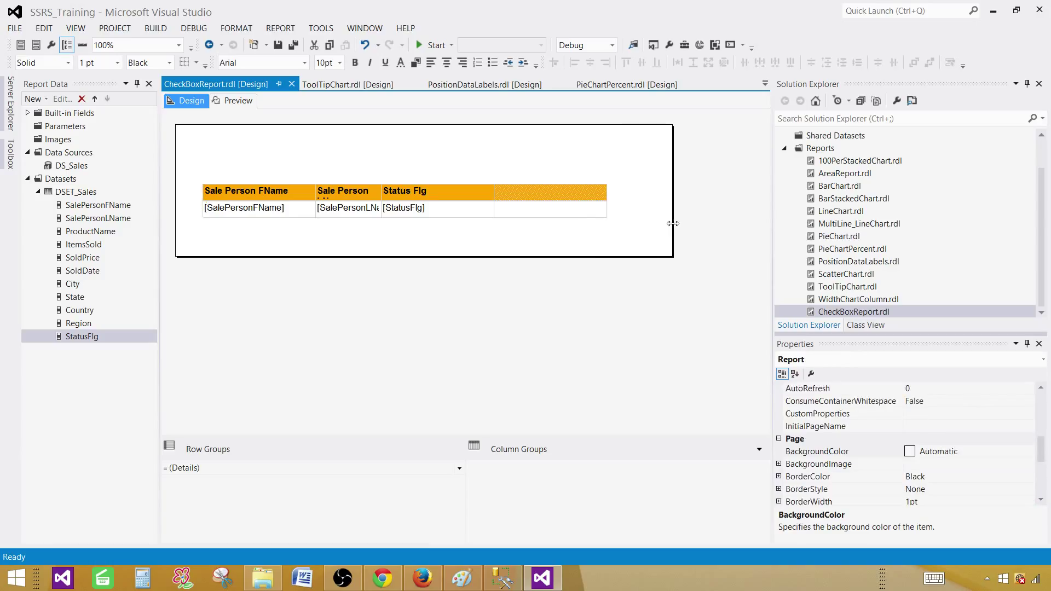
click(599, 209)
click(492, 180)
drag(493, 182, 463, 180)
click(436, 211)
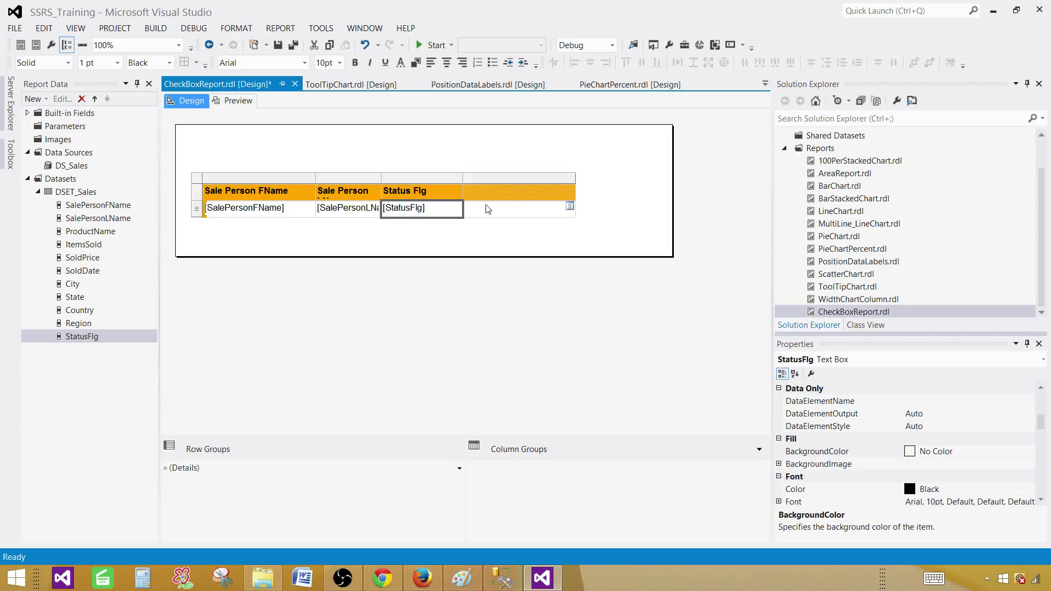
click(502, 214)
click(435, 211)
click(506, 214)
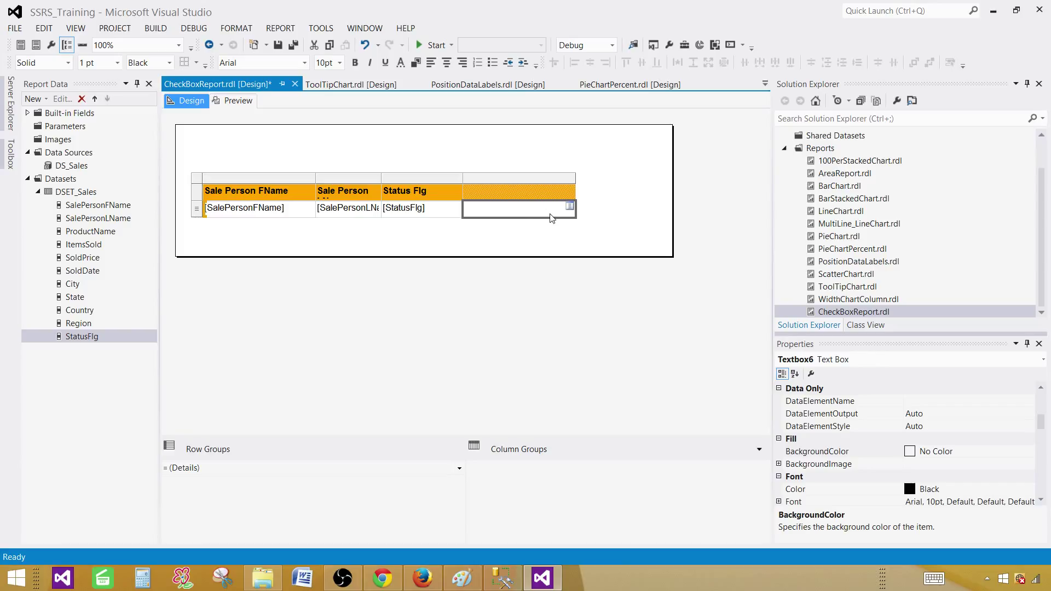
Set the empty fourth-column data cell's Font > FontFamily to Wingdings.
key(F4)
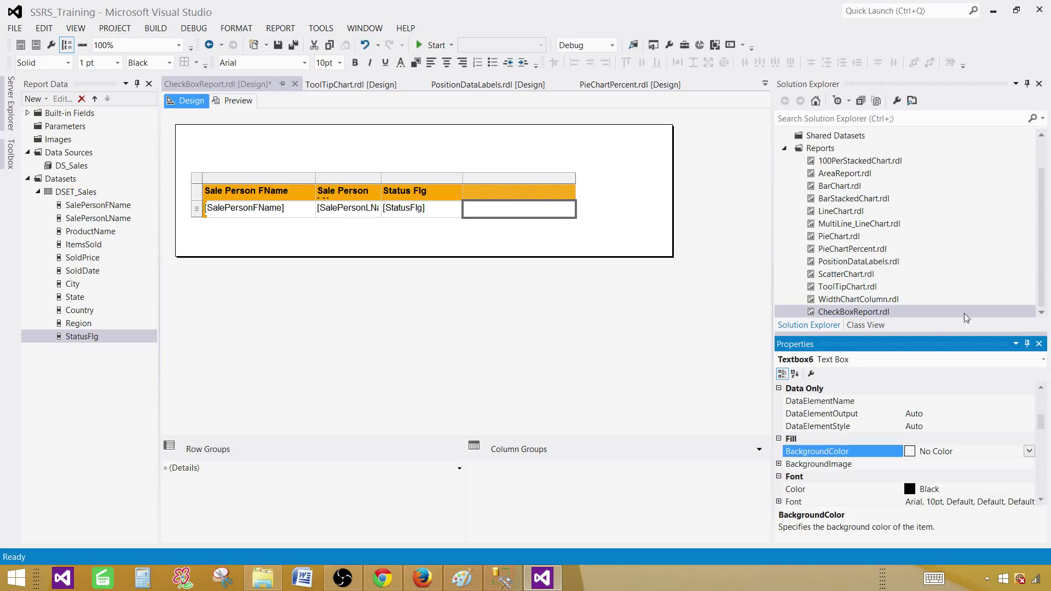
drag(924, 334, 924, 186)
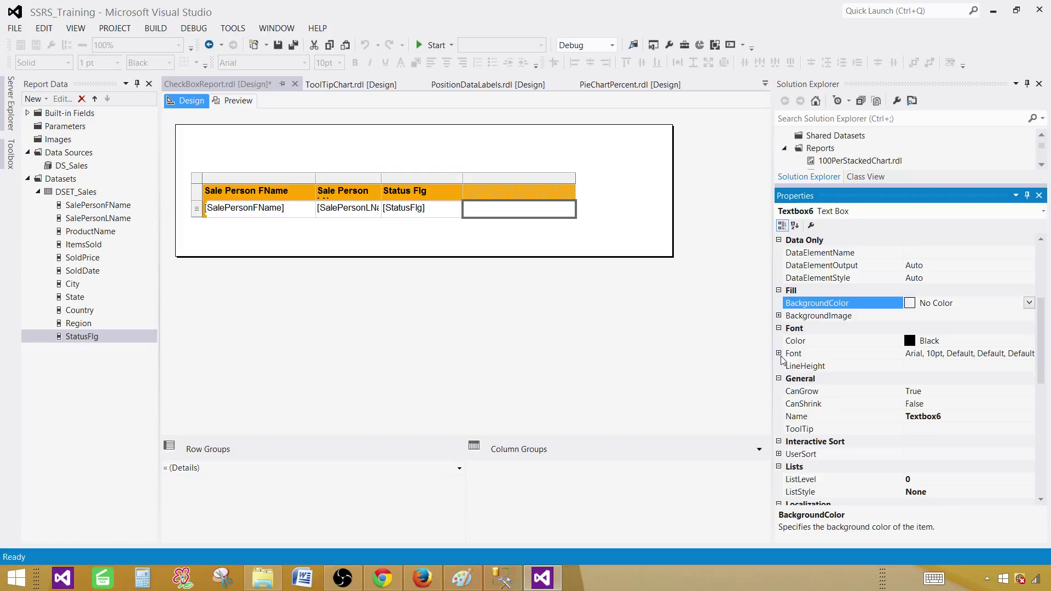
click(778, 353)
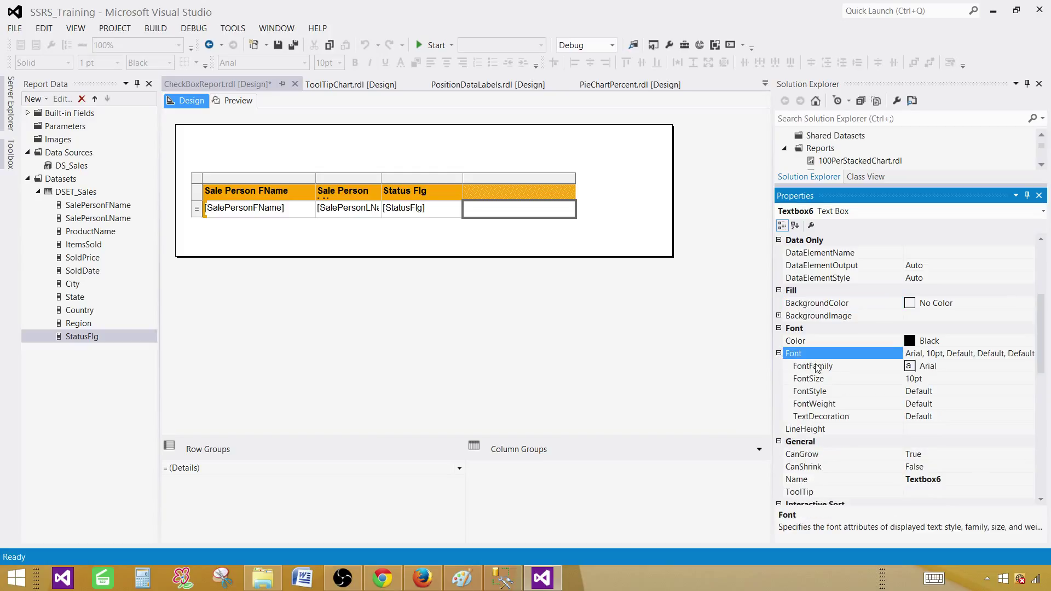
click(840, 366)
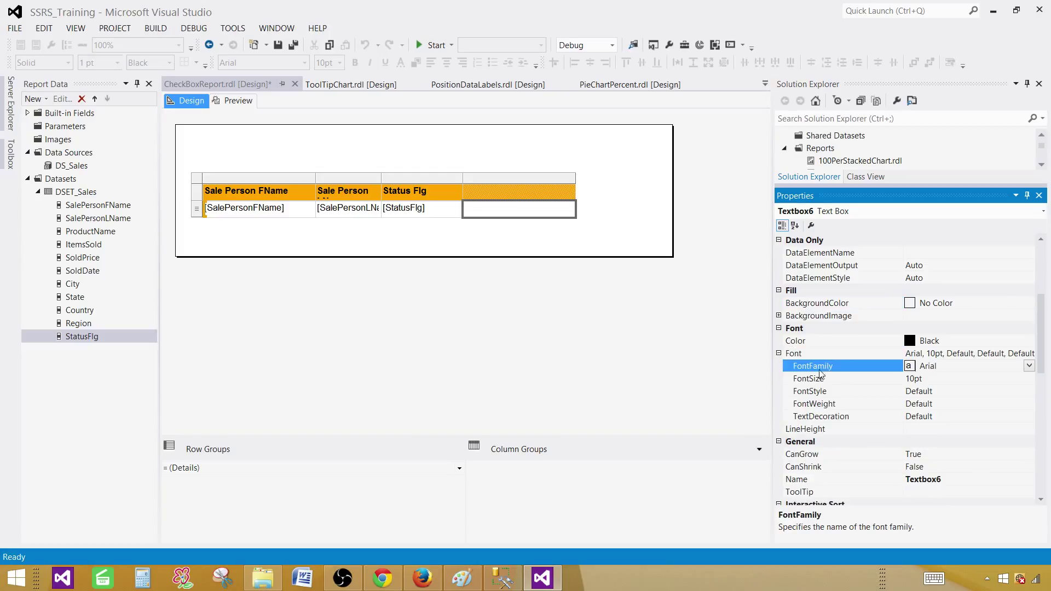
click(1029, 366)
drag(1028, 389, 1033, 500)
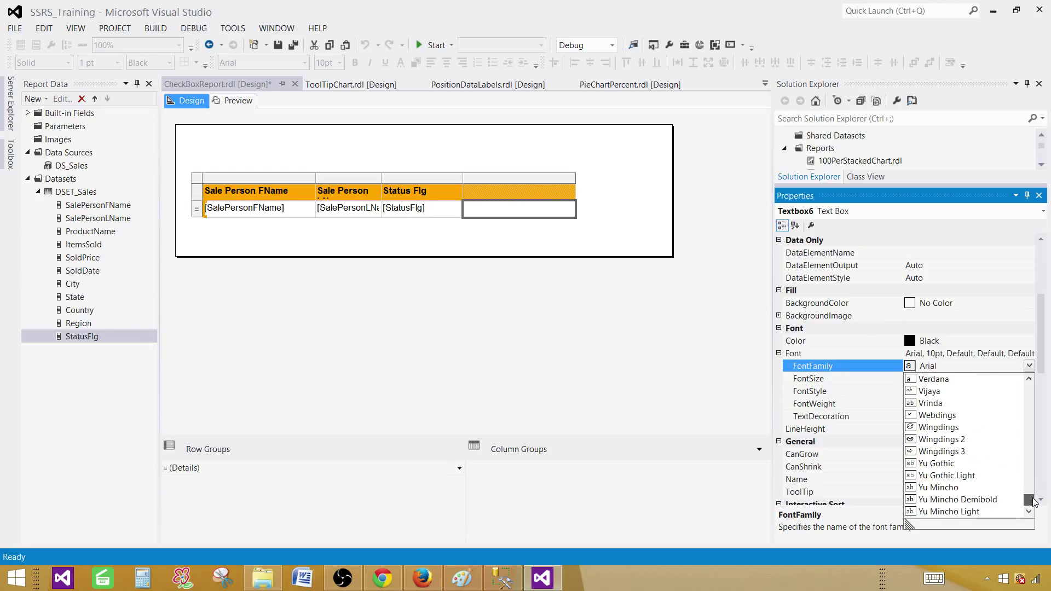
click(938, 428)
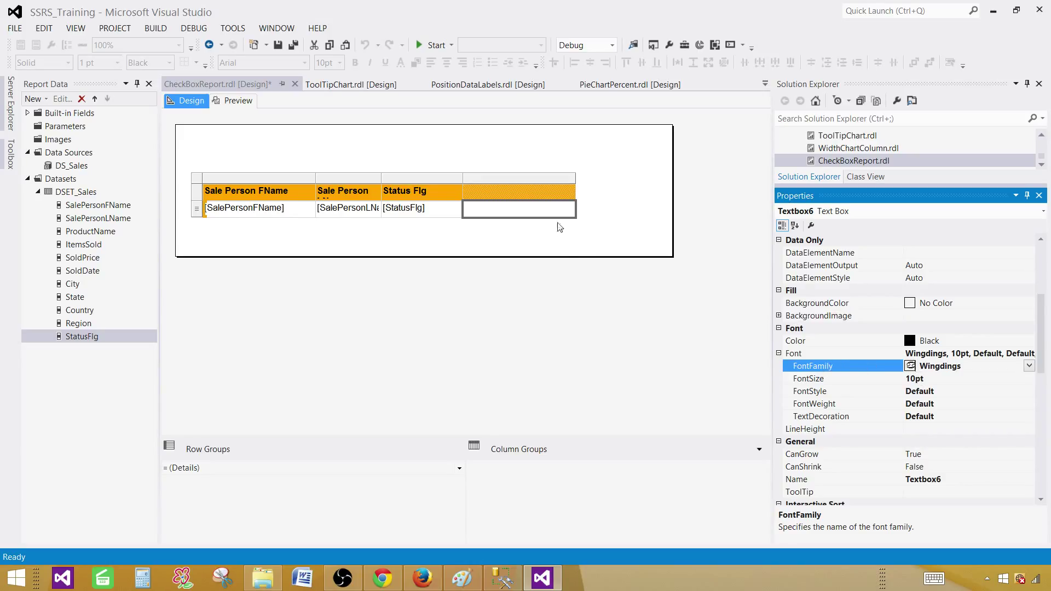
click(587, 216)
click(488, 211)
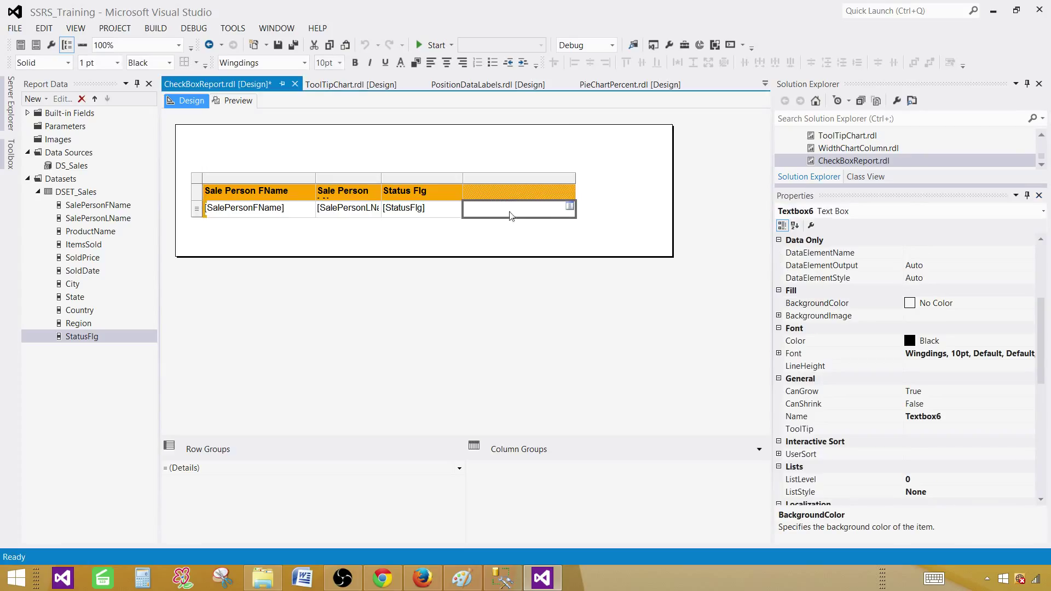
Begin the text box expression with the StatusFlg field as condition and chr(254) for True.
right_click(555, 210)
click(597, 303)
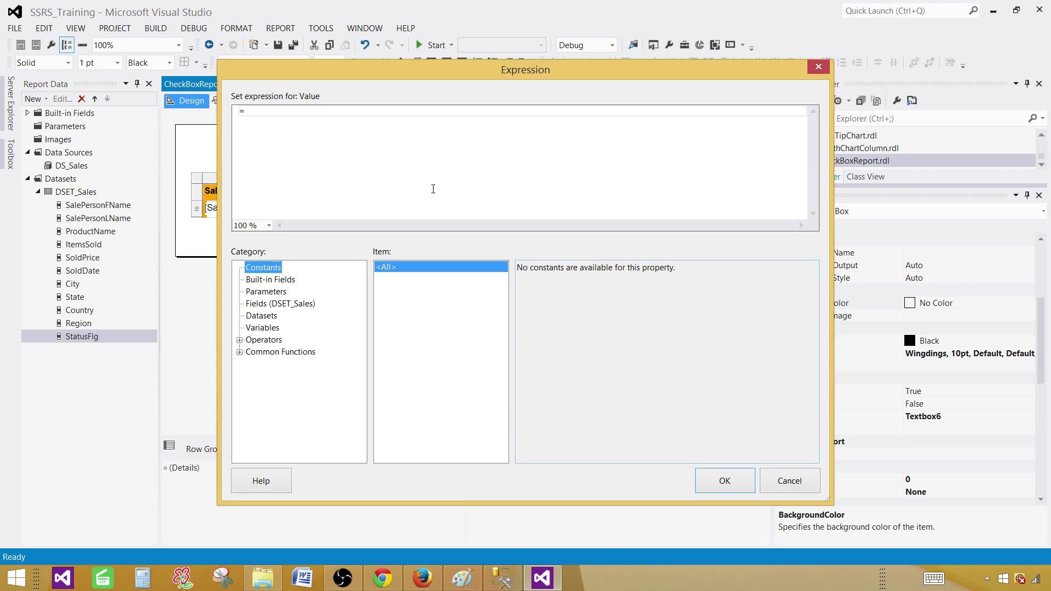
click(266, 113)
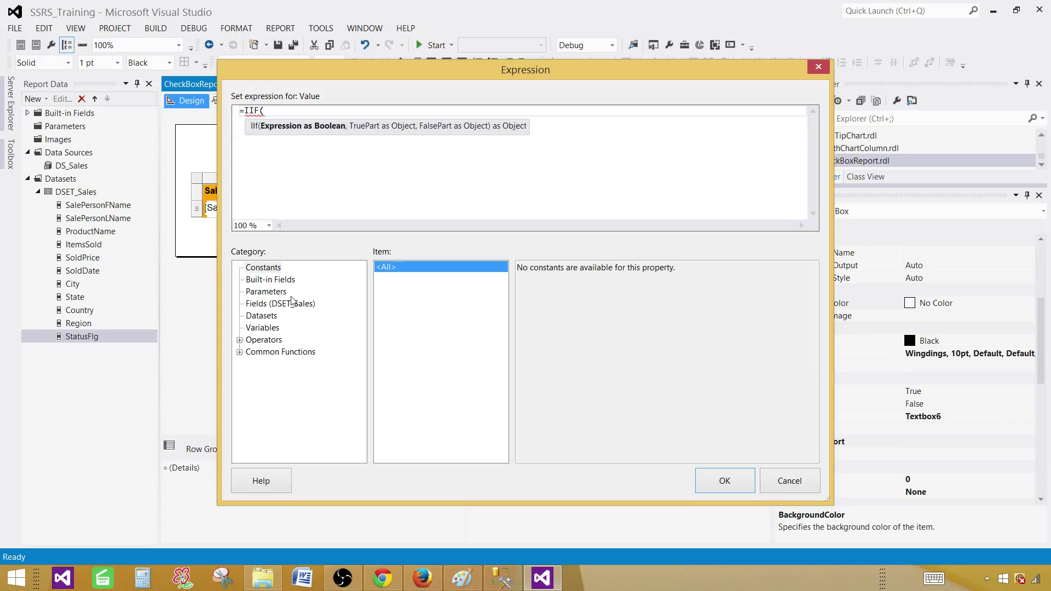
click(291, 305)
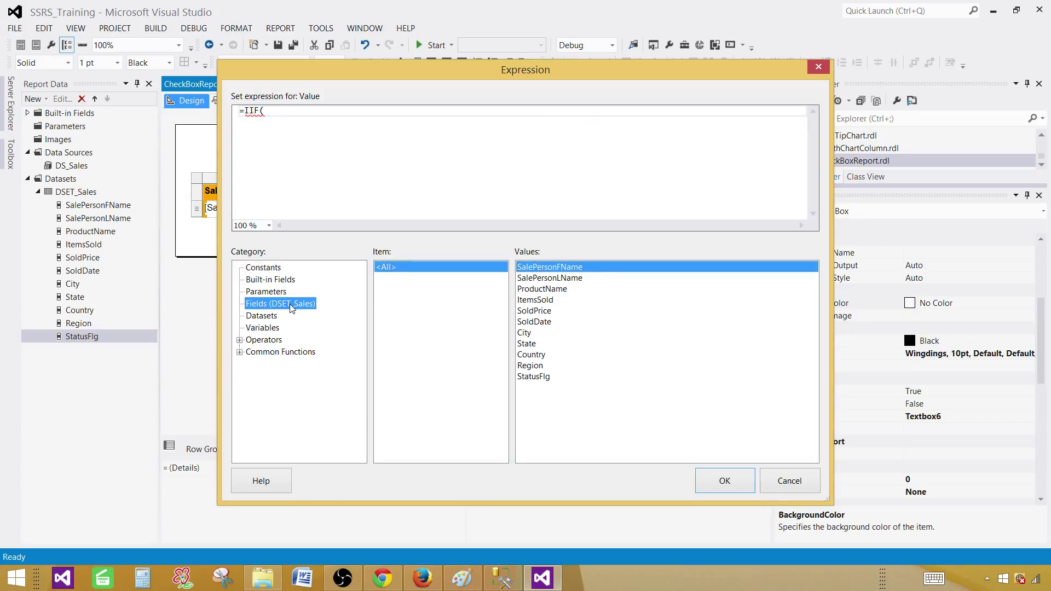
double_click(541, 381)
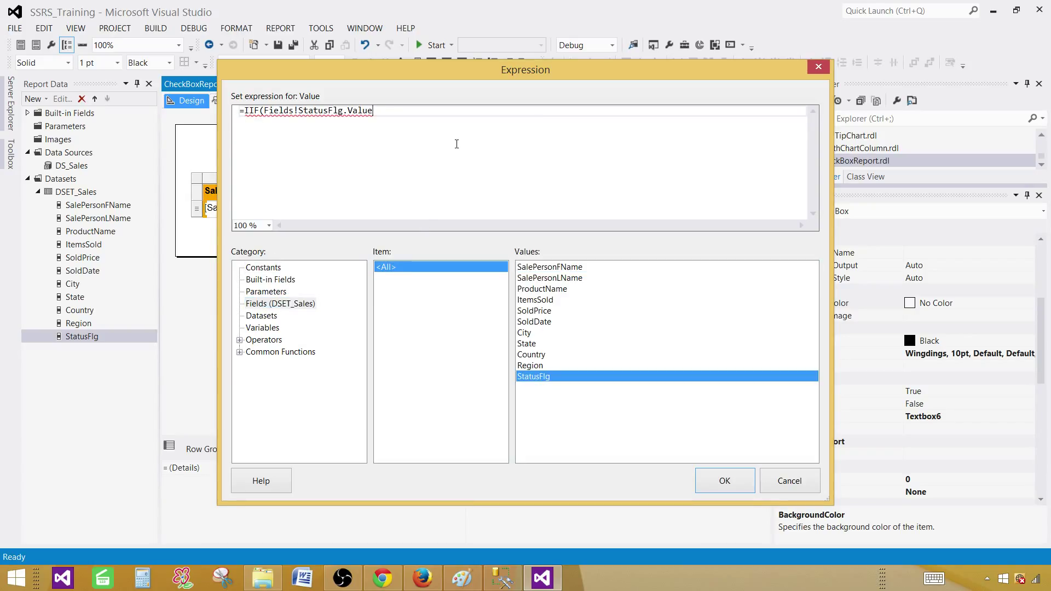
text(,)
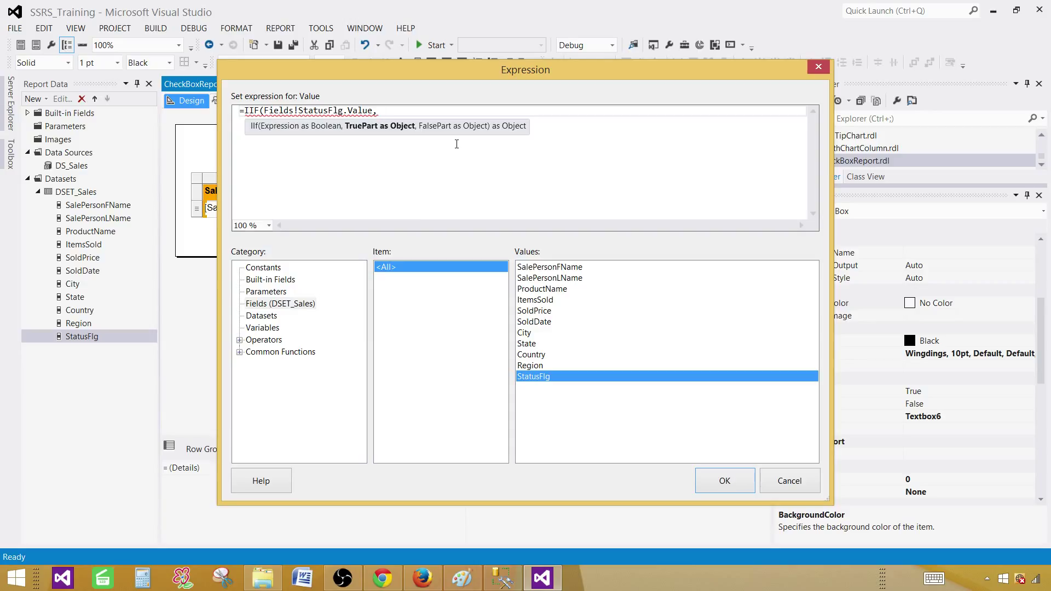
text(chr()
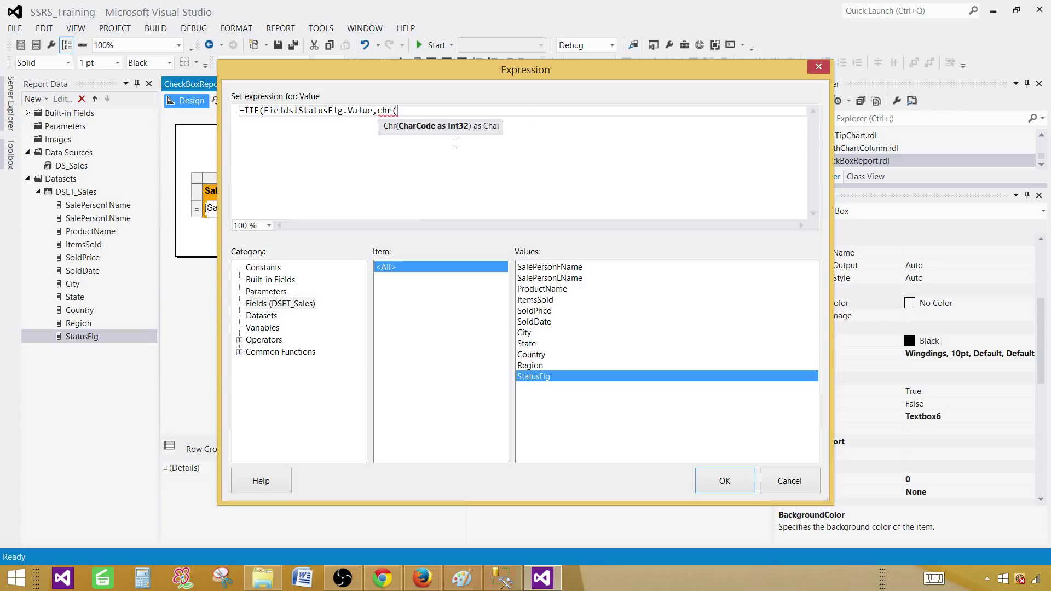
text(254))
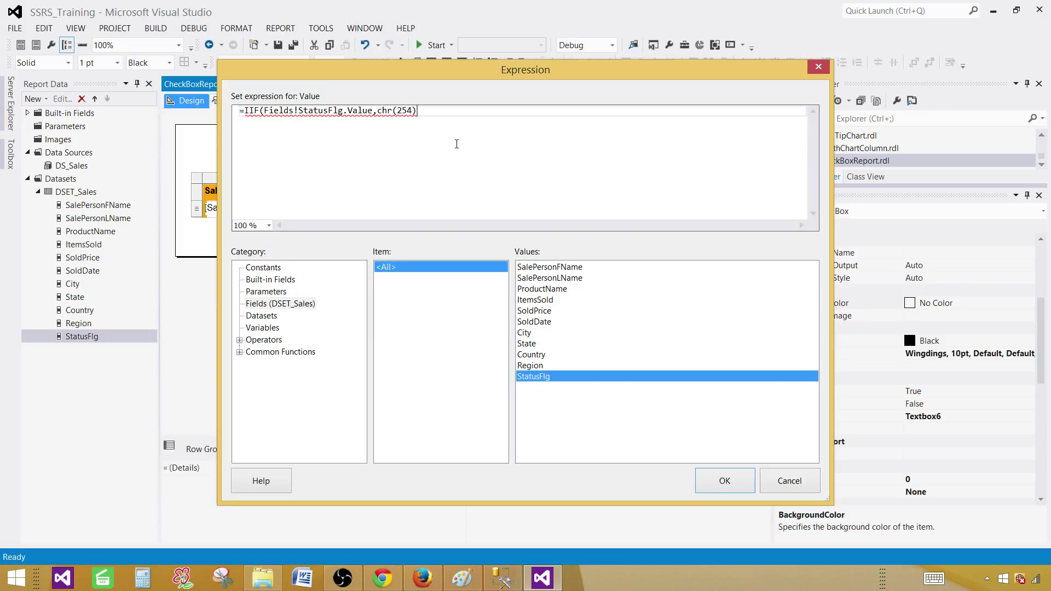
Finish with chr(168) for False and apply =IIF(Fields!StatusFlg.Value,chr(254),chr(168)).
mouse_move(397, 109)
mouse_down()
mouse_move(412, 108)
mouse_move(378, 112)
mouse_up()
click(383, 111)
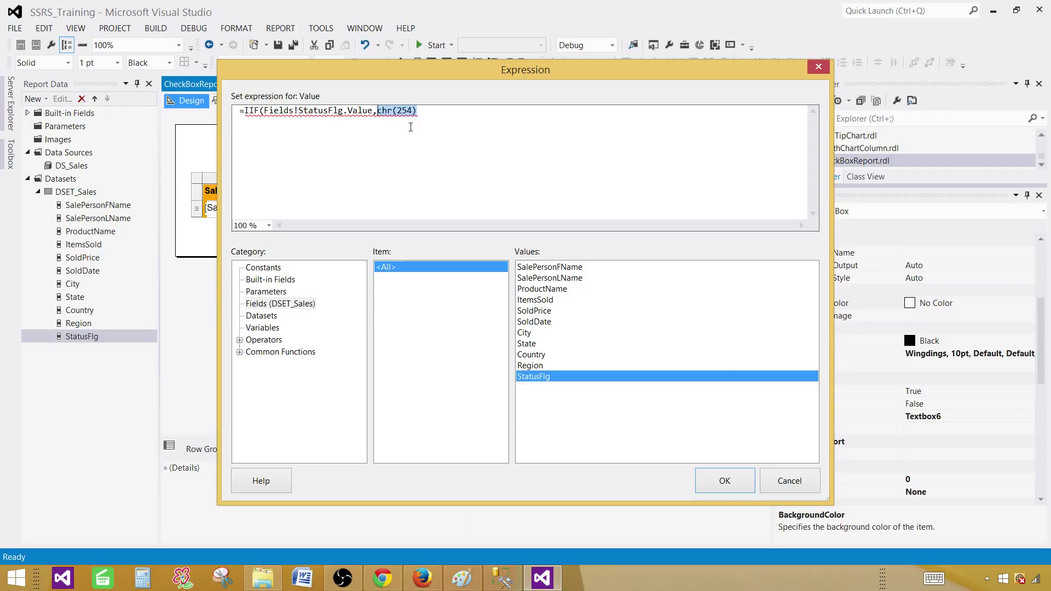
click(427, 111)
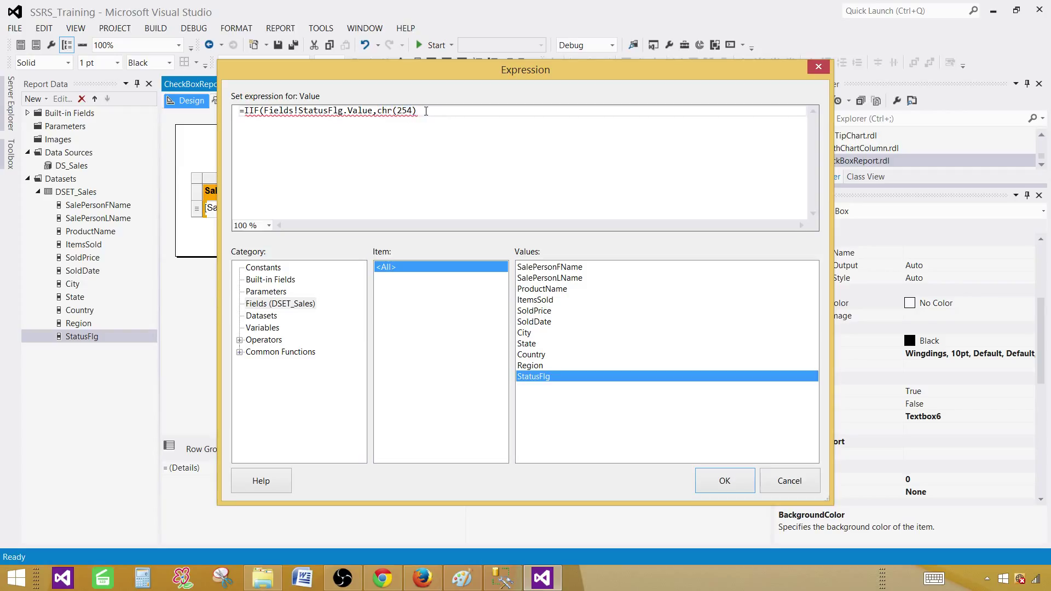
text(,c)
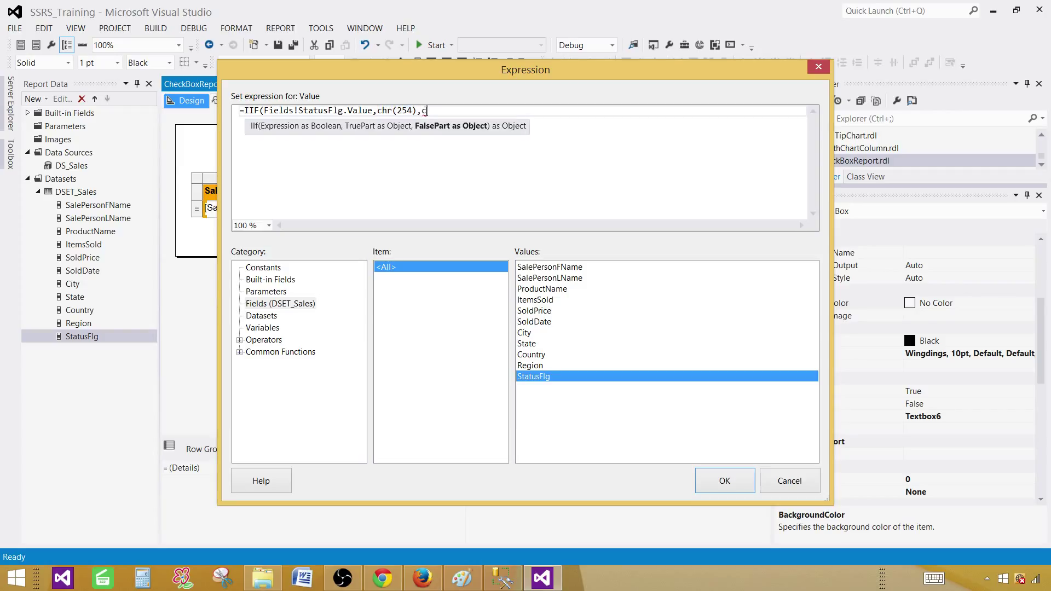
text(hr()
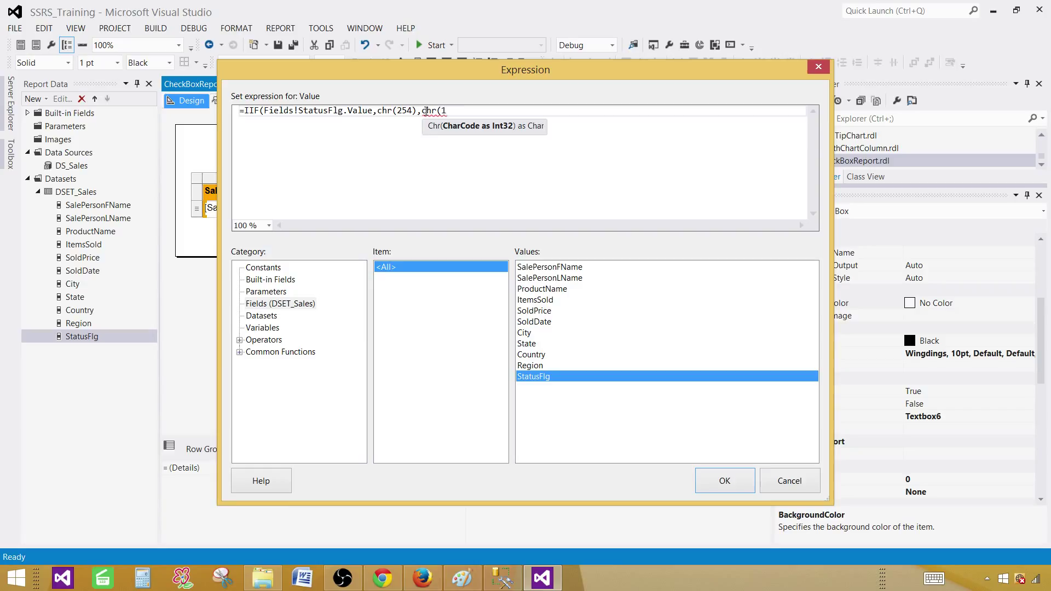
text(168))
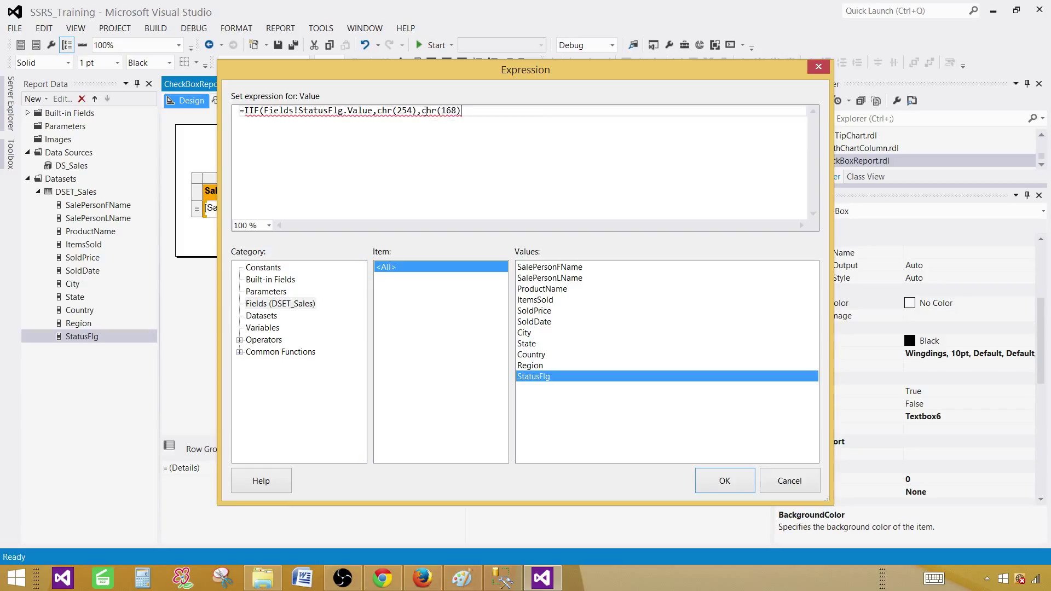
text())
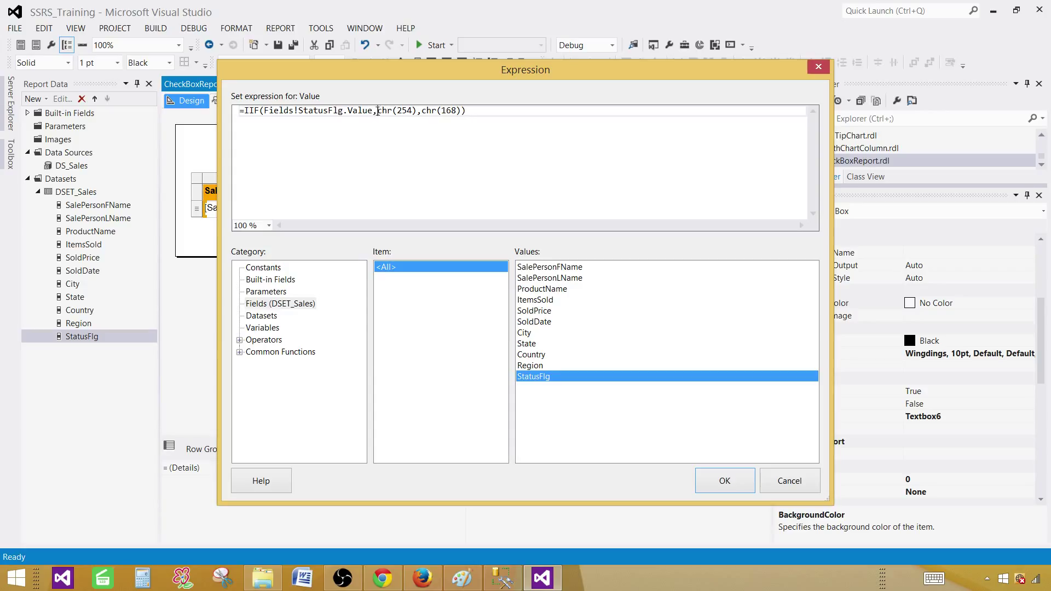
drag(377, 111, 463, 113)
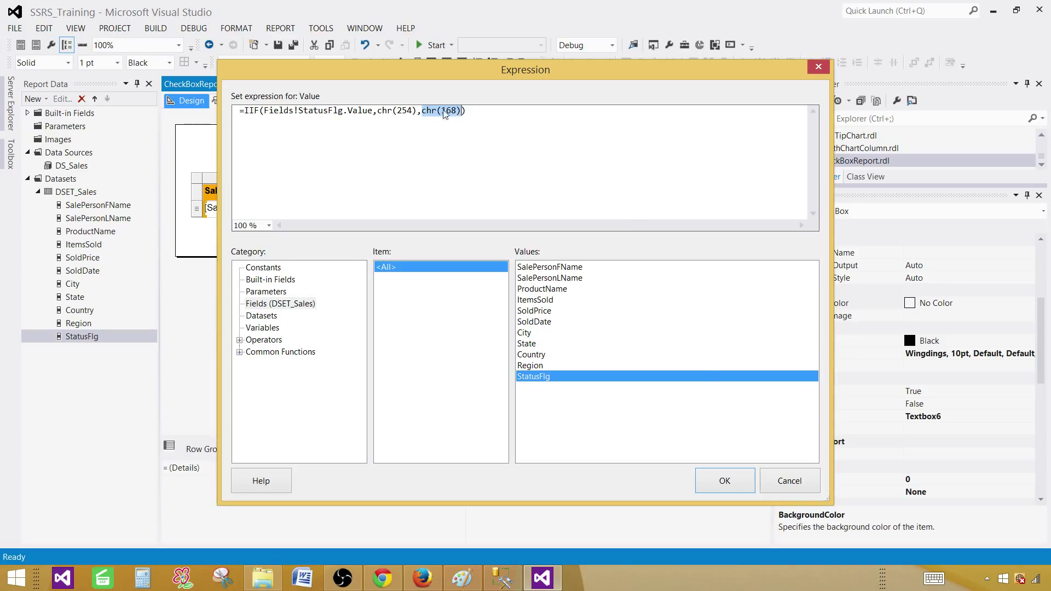
click(614, 140)
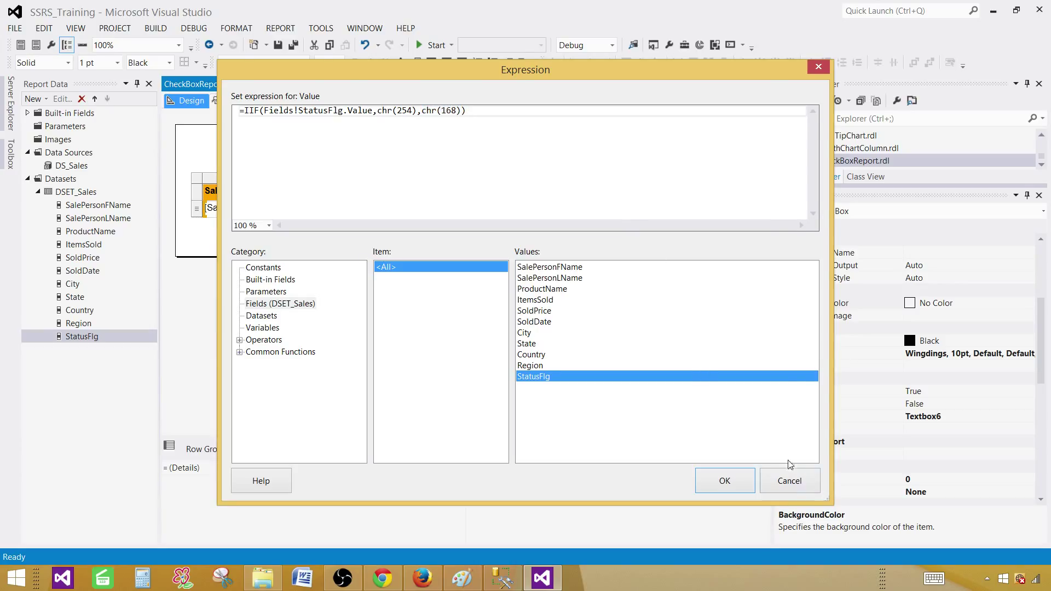
click(717, 482)
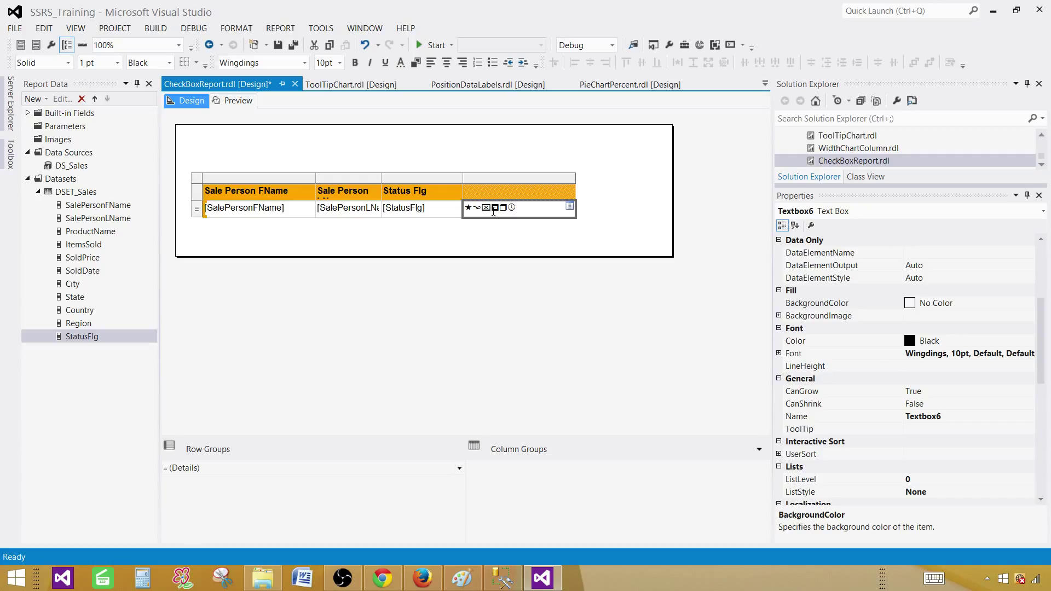
click(236, 102)
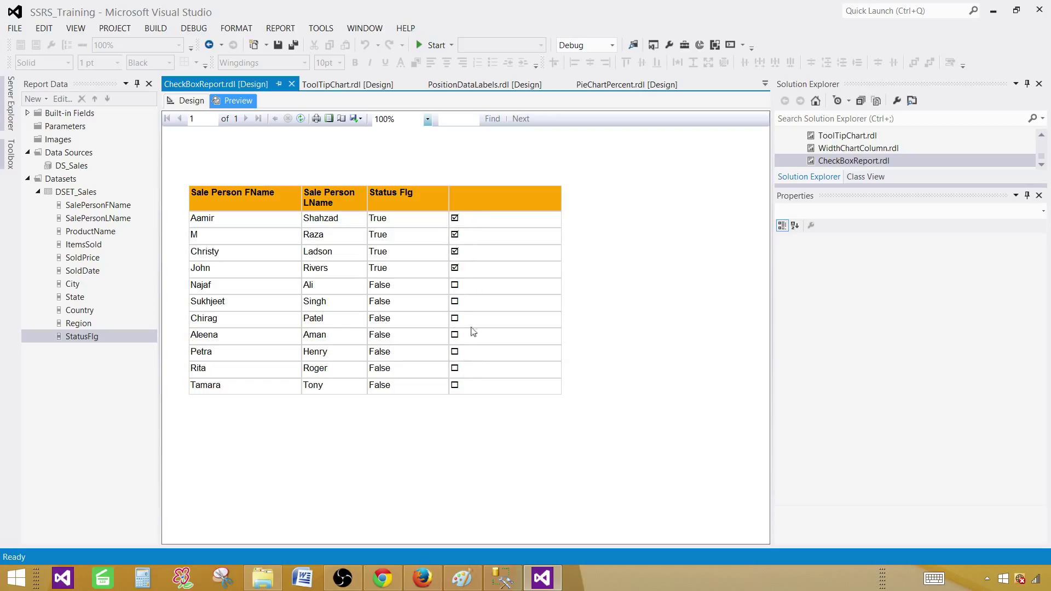
click(192, 100)
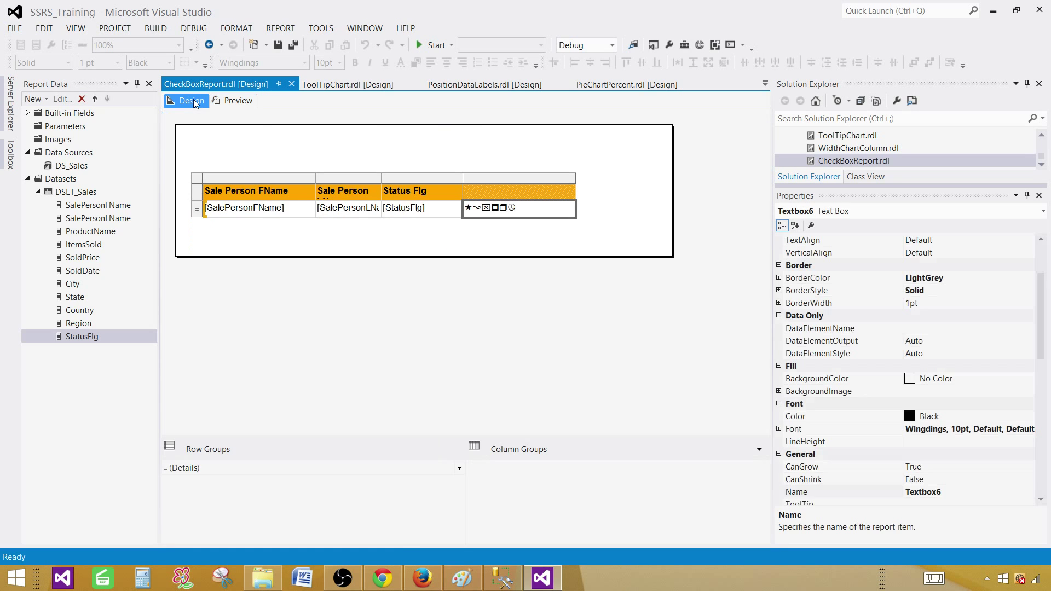
click(380, 577)
click(369, 219)
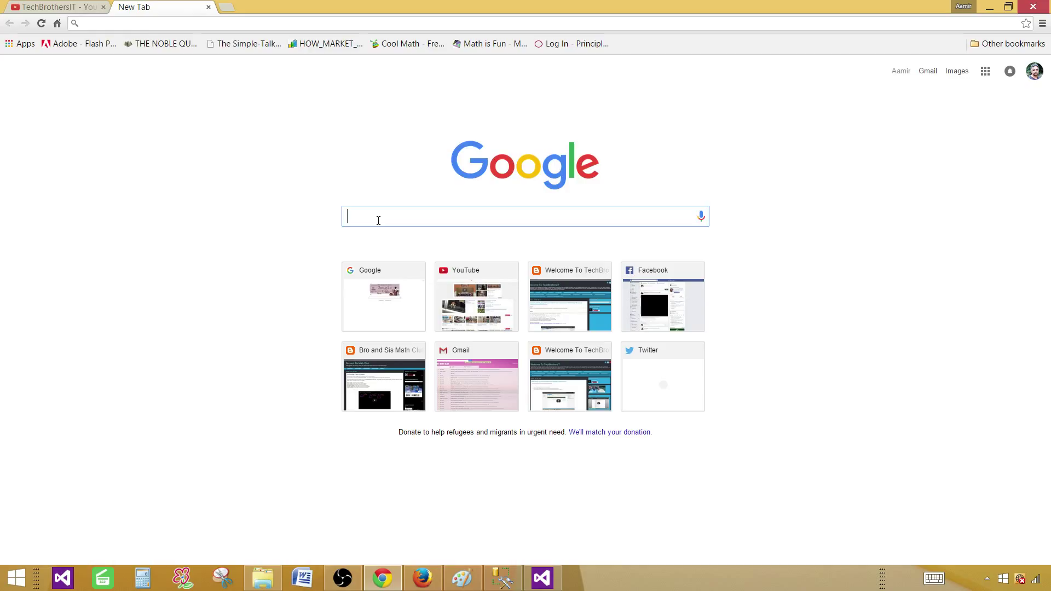
text(win)
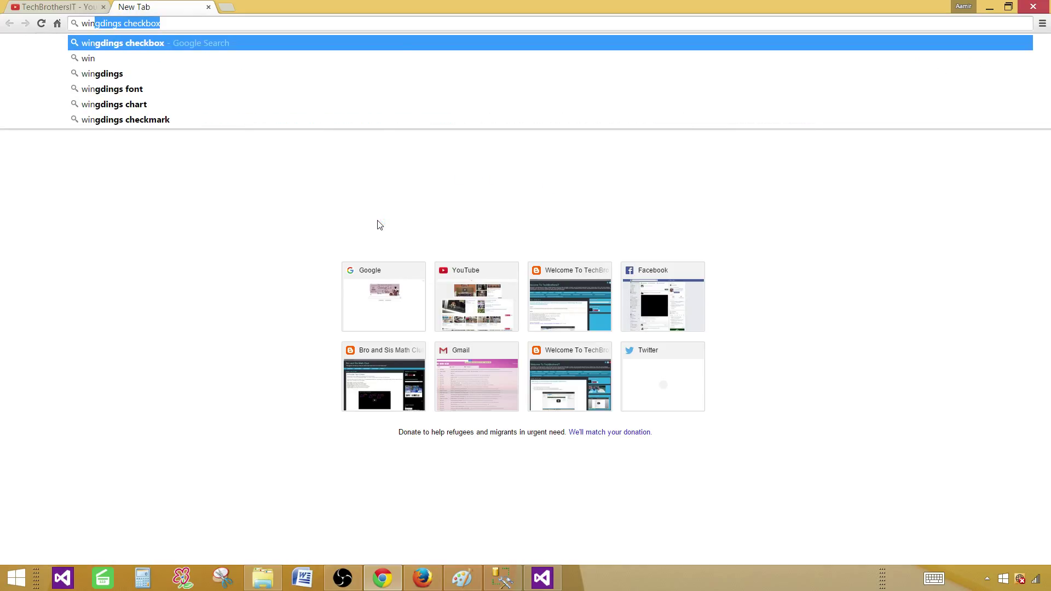
key(Return)
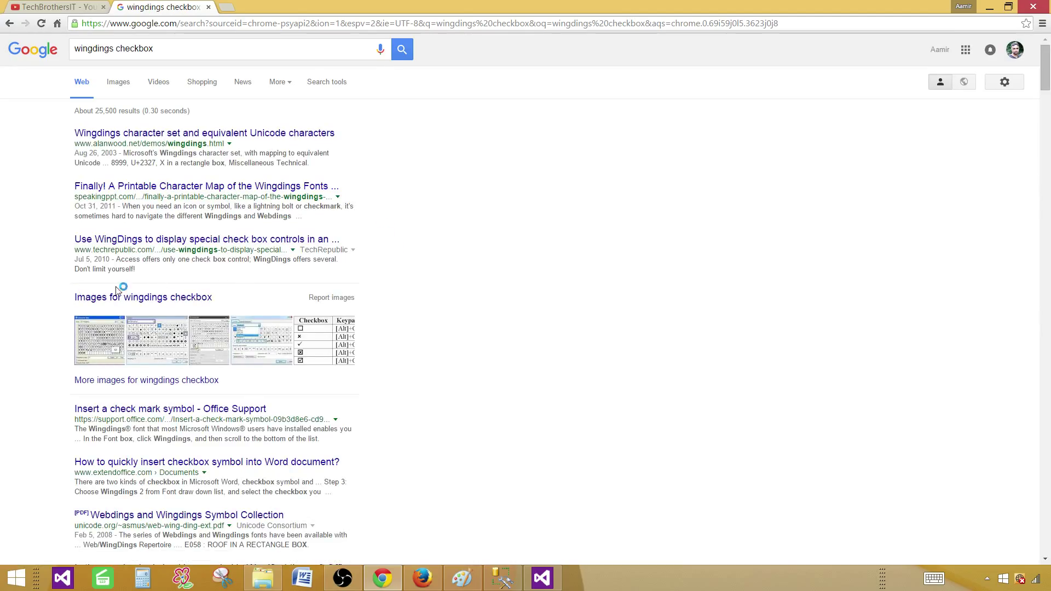
click(333, 341)
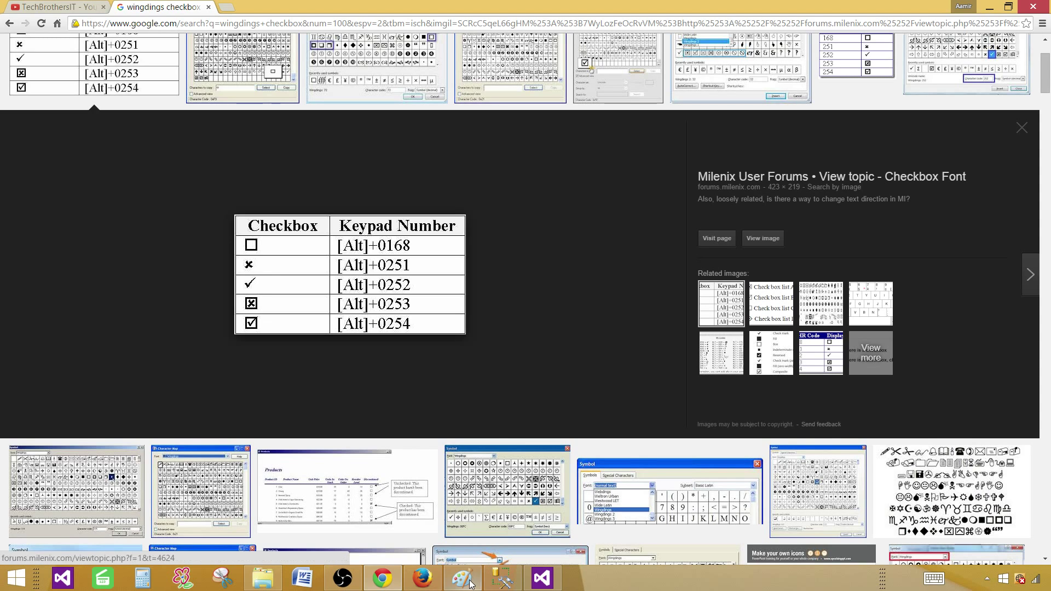
click(542, 578)
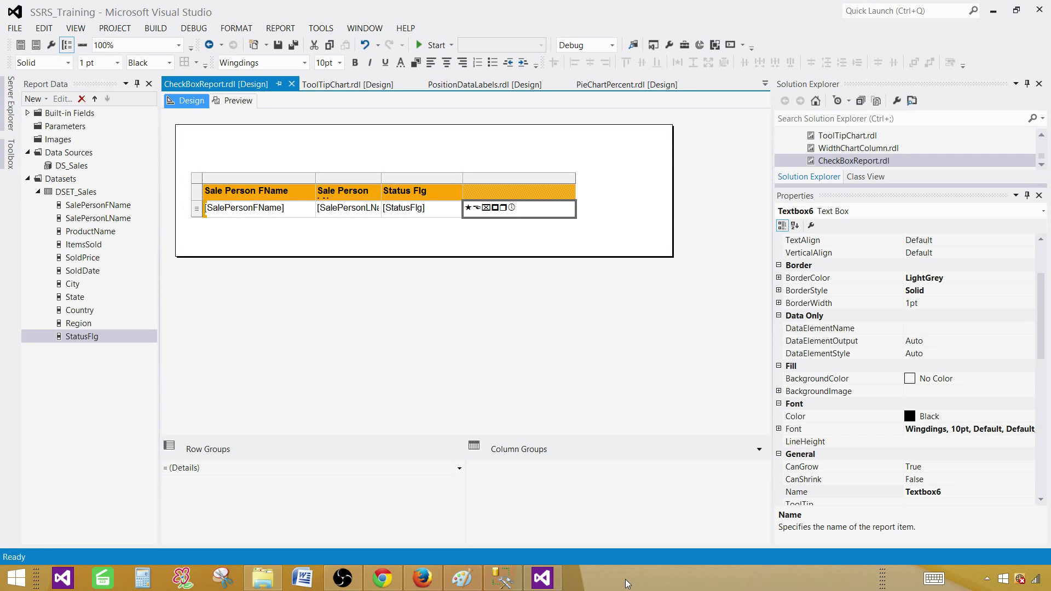